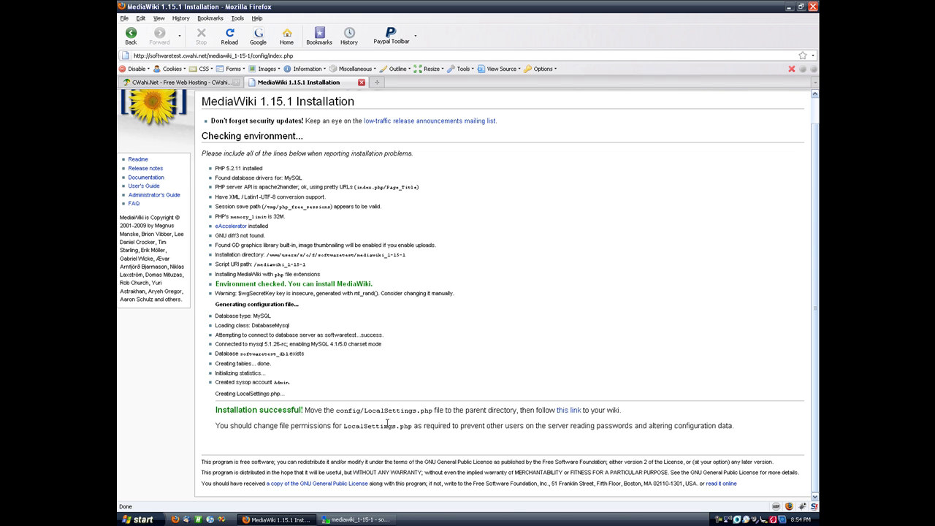
# Follow the installer's success link to the new wiki's Main_Page, which shows PHP errors
pyautogui.click(358, 520)
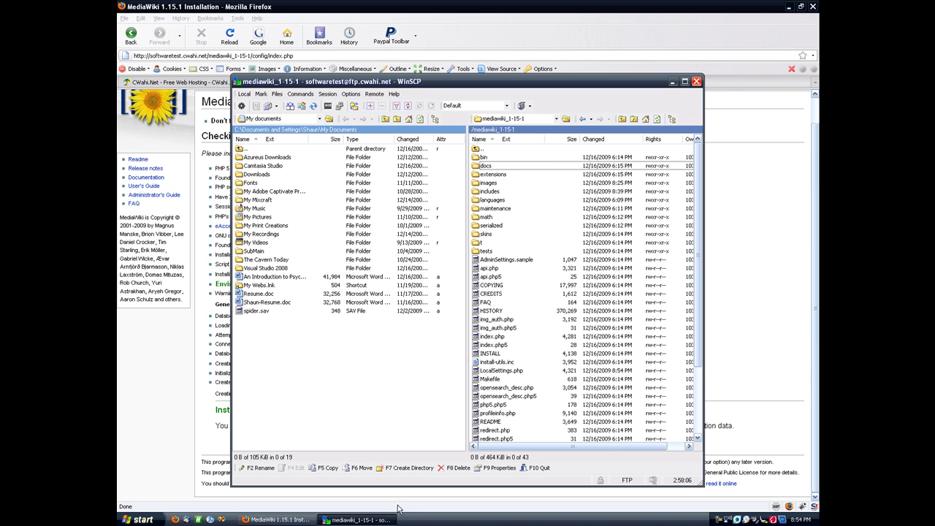
pyautogui.click(362, 519)
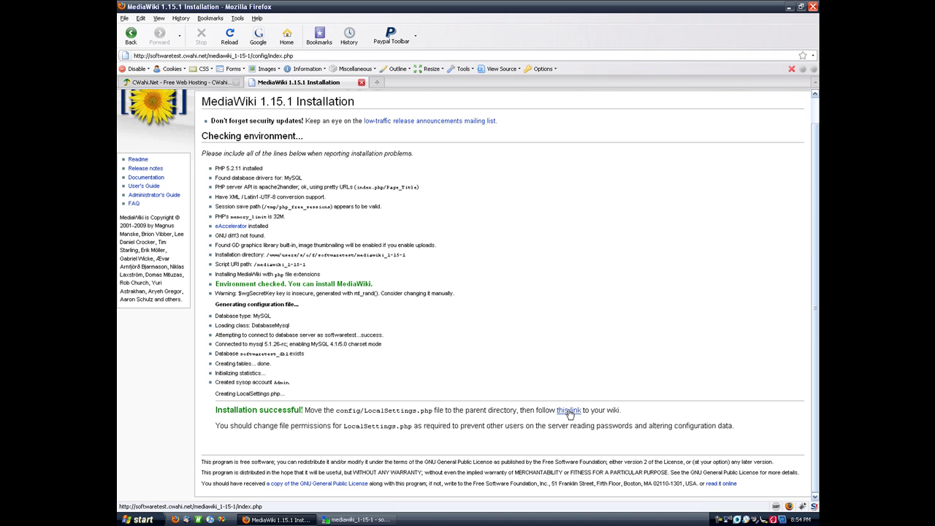
pyautogui.click(569, 410)
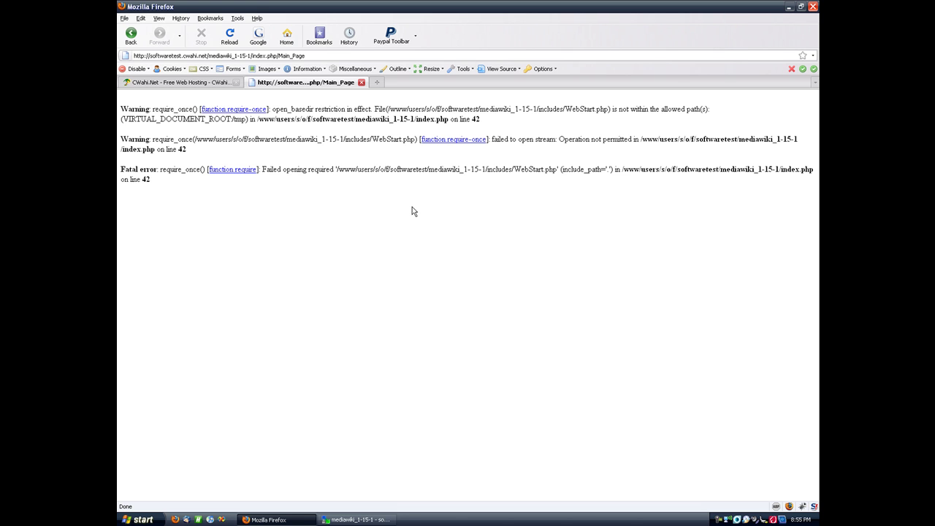
# Open Wikipedia's The Simpsons article in a new tab, then return to the Main_Page tab
pyautogui.hotkey('ctrl', 't')
pyautogui.write('wikipedia.or')
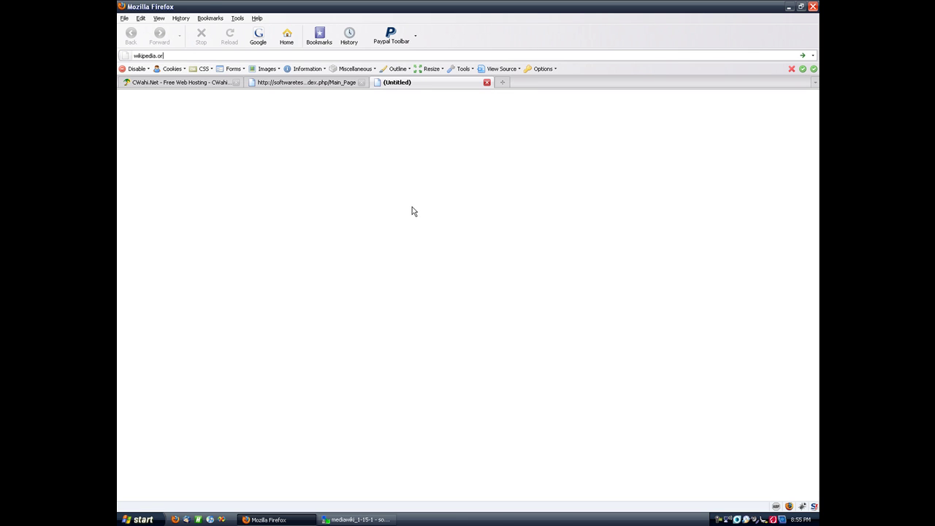
pyautogui.write('g')
pyautogui.press('Return')
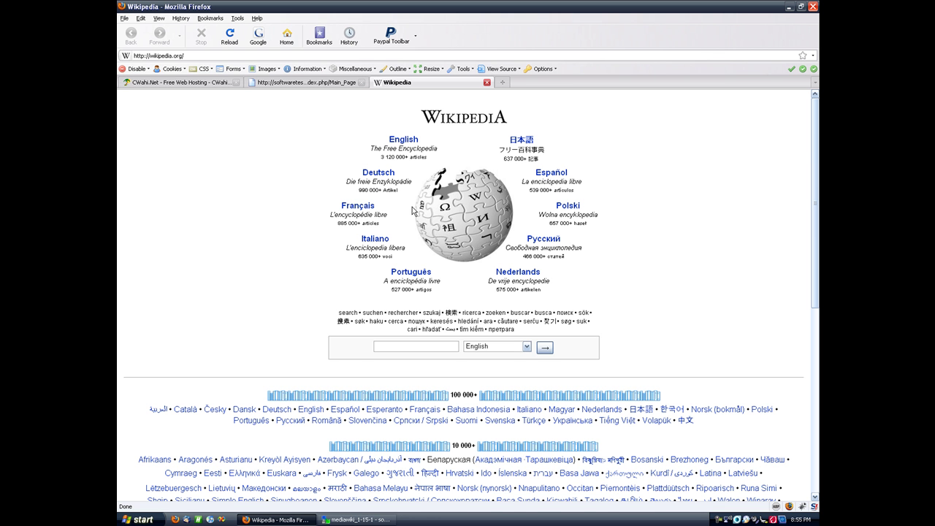
pyautogui.click(407, 147)
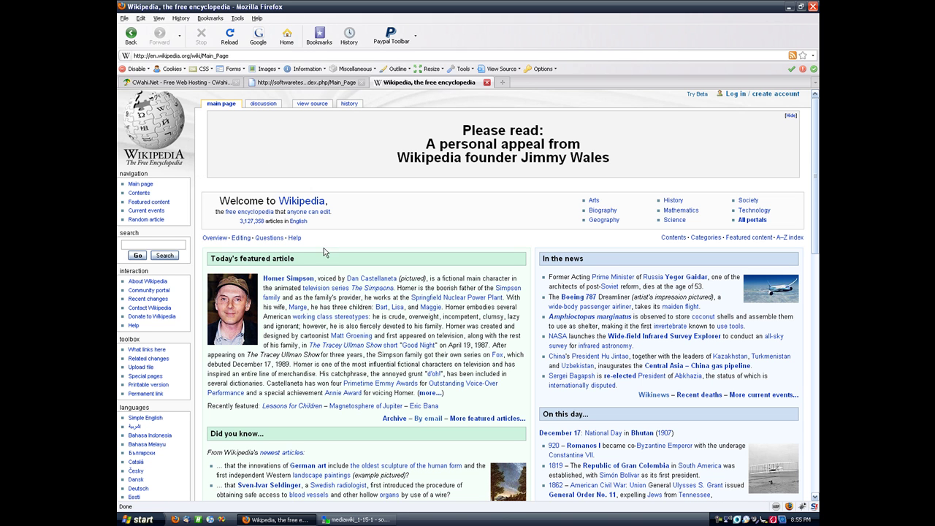
pyautogui.click(370, 289)
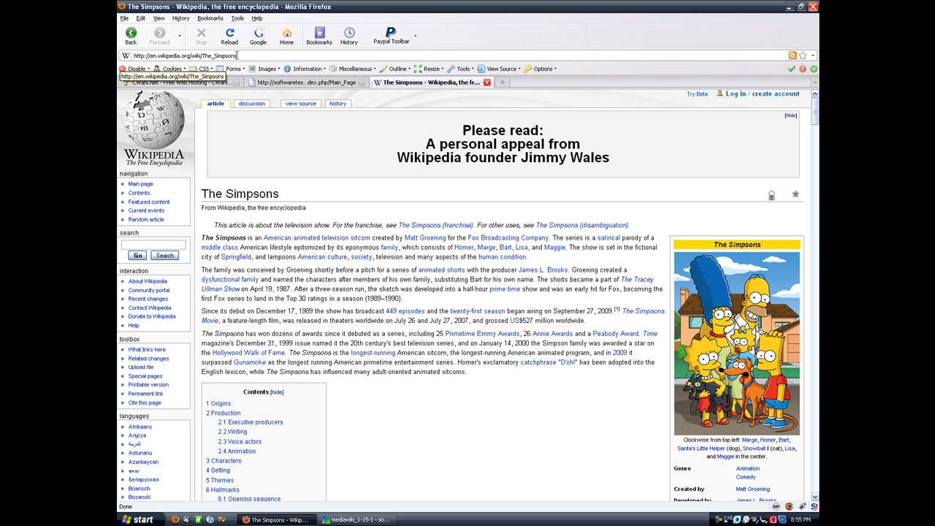
pyautogui.moveTo(237, 55); pyautogui.dragTo(131, 58)
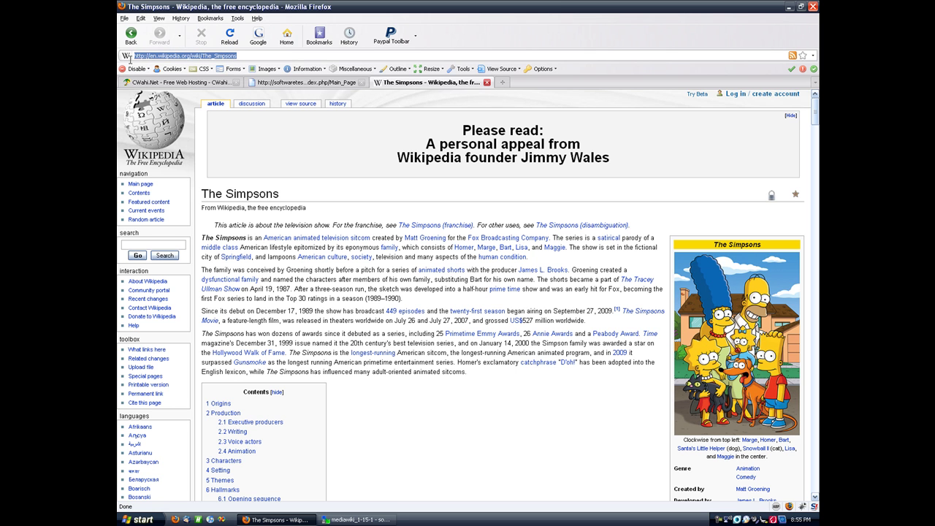
pyautogui.click(270, 85)
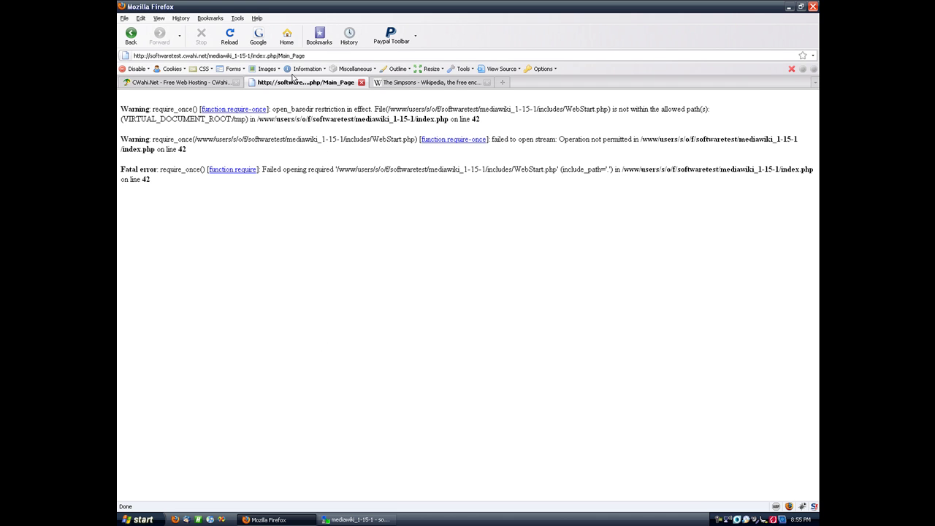
# Download DefaultSettings.php from the server's includes folder to the desktop
pyautogui.moveTo(279, 56); pyautogui.dragTo(307, 56)
pyautogui.click(337, 520)
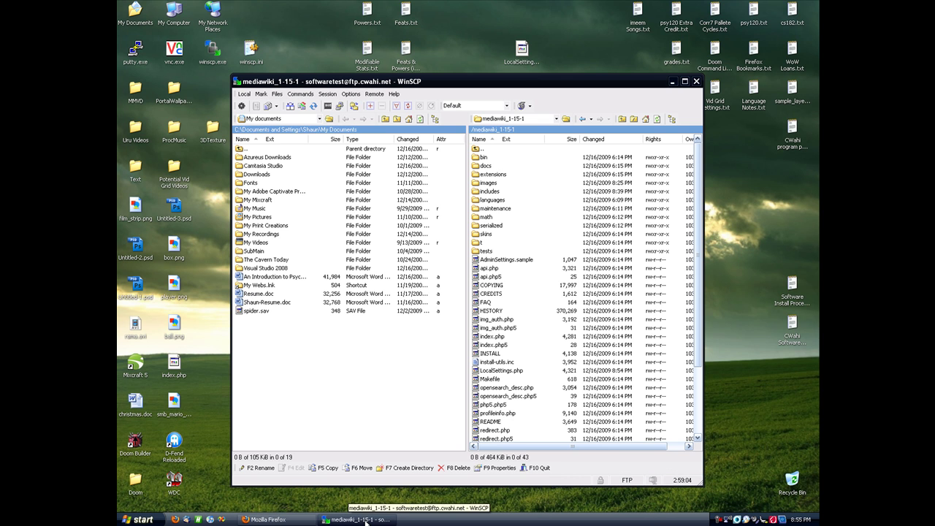
pyautogui.doubleClick(491, 192)
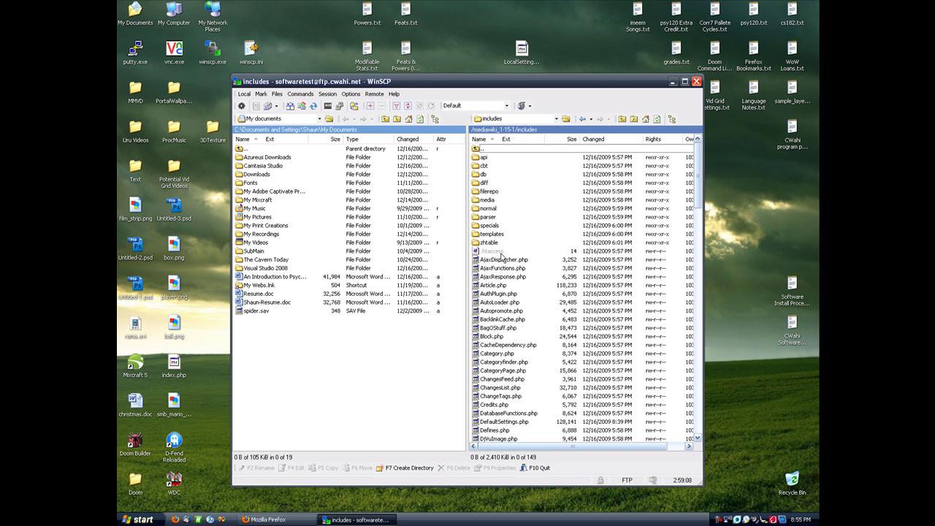
pyautogui.scroll(-2, 516, 293)
pyautogui.scroll(-2, 515, 292)
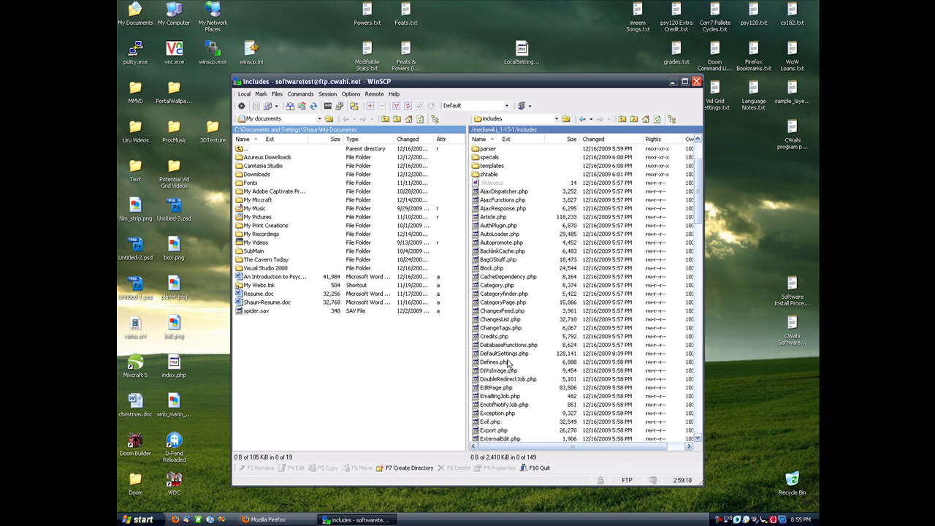
pyautogui.moveTo(504, 353)
pyautogui.mouseDown()
pyautogui.moveTo(573, 330)
pyautogui.moveTo(767, 231)
pyautogui.mouseUp()
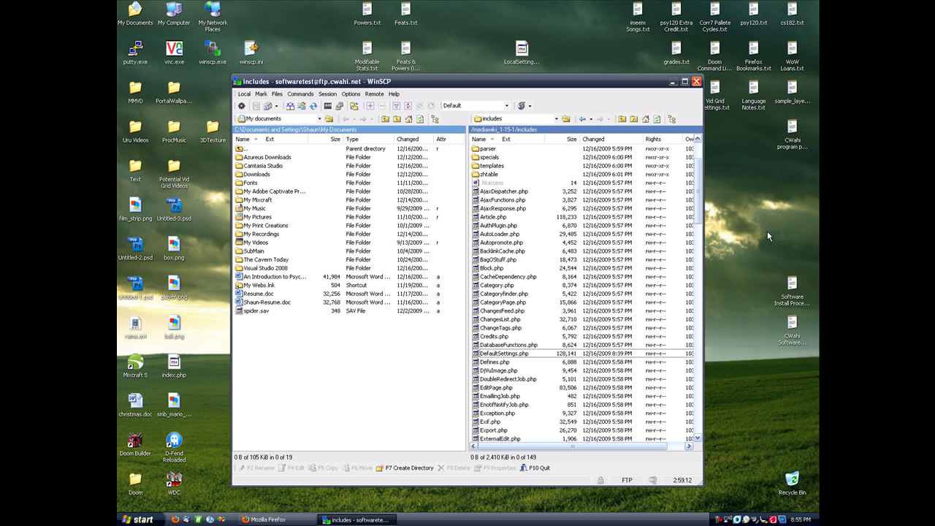
pyautogui.click(488, 325)
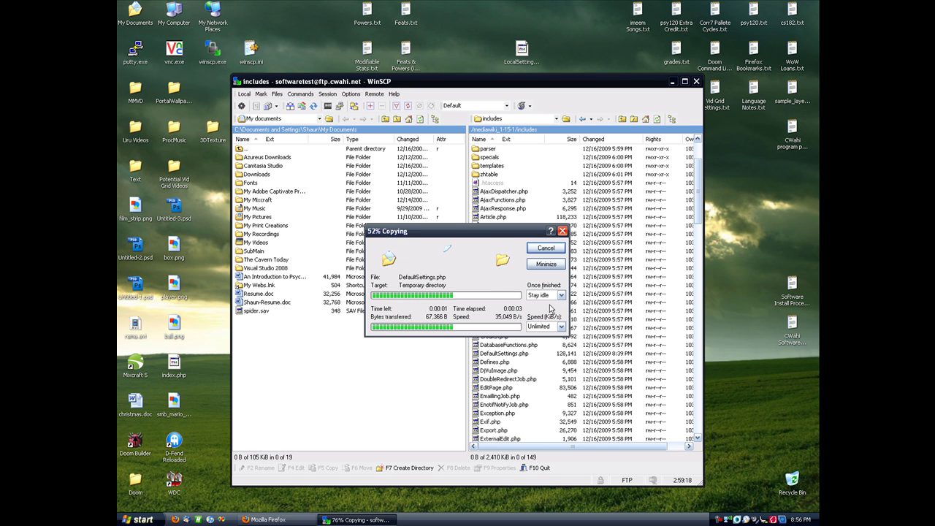
pyautogui.moveTo(531, 310); pyautogui.dragTo(759, 251)
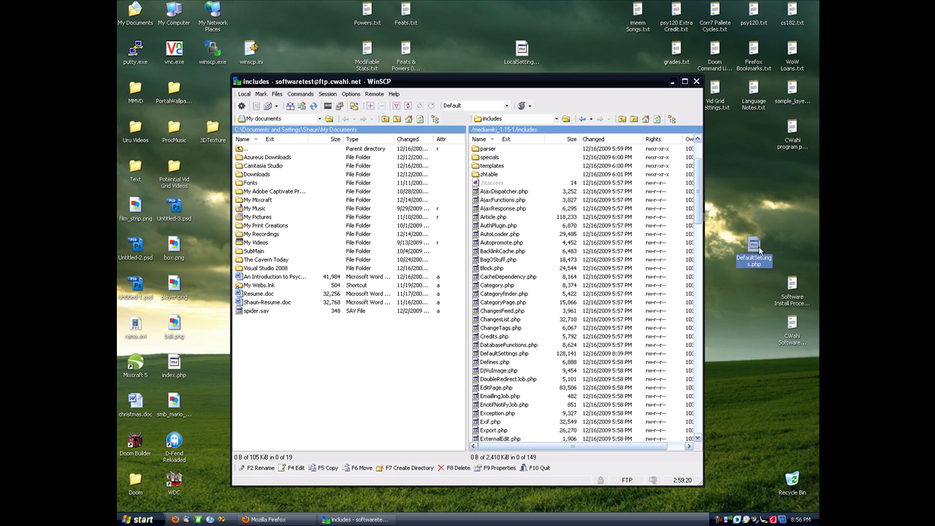
# Open DefaultSettings.php and inspect the $wgUsePathInfo line and its pretty-URLs comment
pyautogui.doubleClick(755, 249)
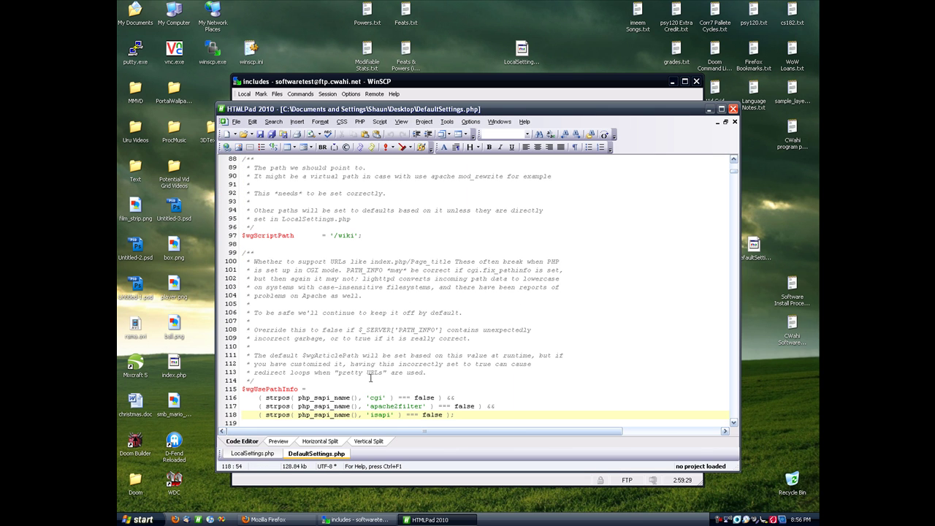
pyautogui.scroll(-1, 377, 358)
pyautogui.scroll(-2, 365, 347)
pyautogui.scroll(-1, 341, 327)
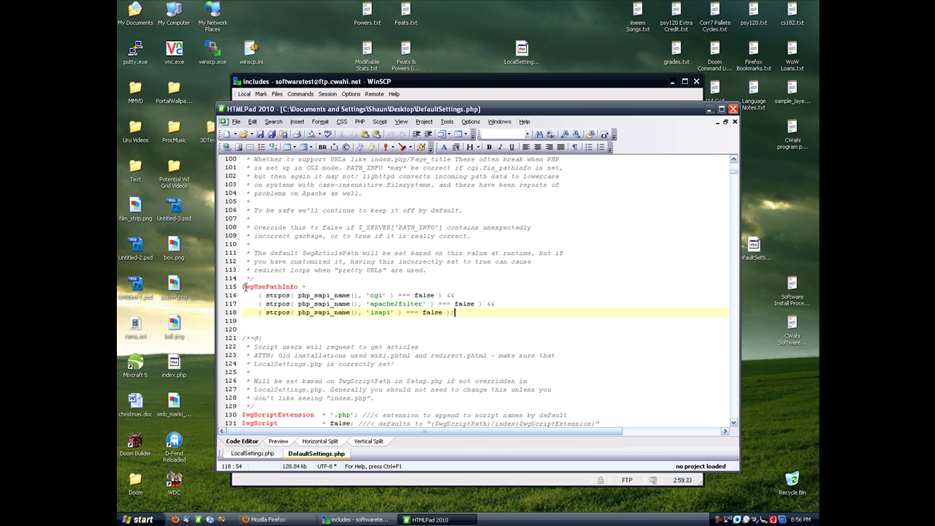
pyautogui.scroll(1, 428, 325)
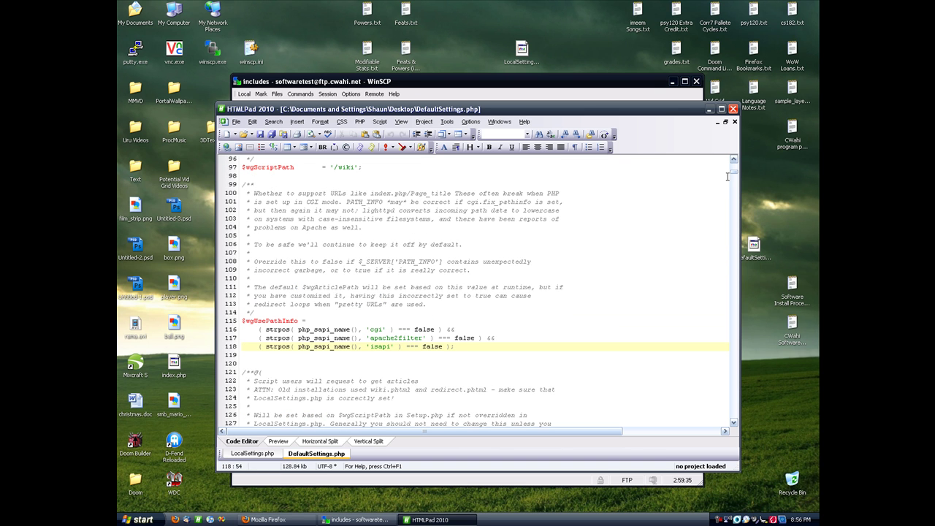
pyautogui.click(243, 321)
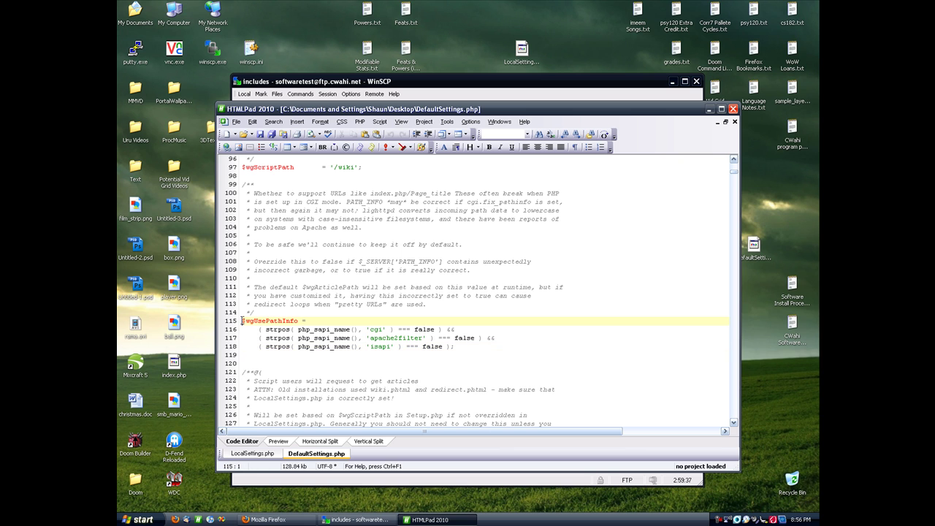
pyautogui.moveTo(241, 320); pyautogui.dragTo(295, 321)
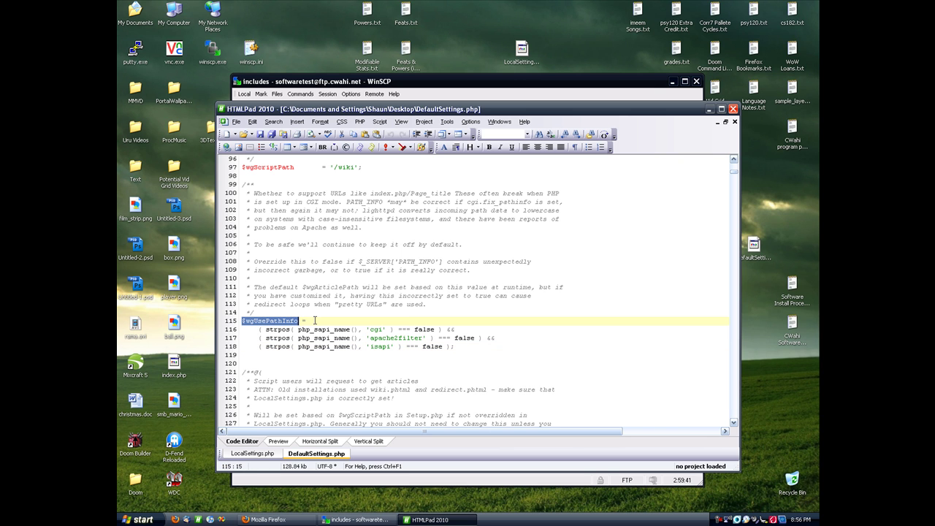
pyautogui.click(317, 321)
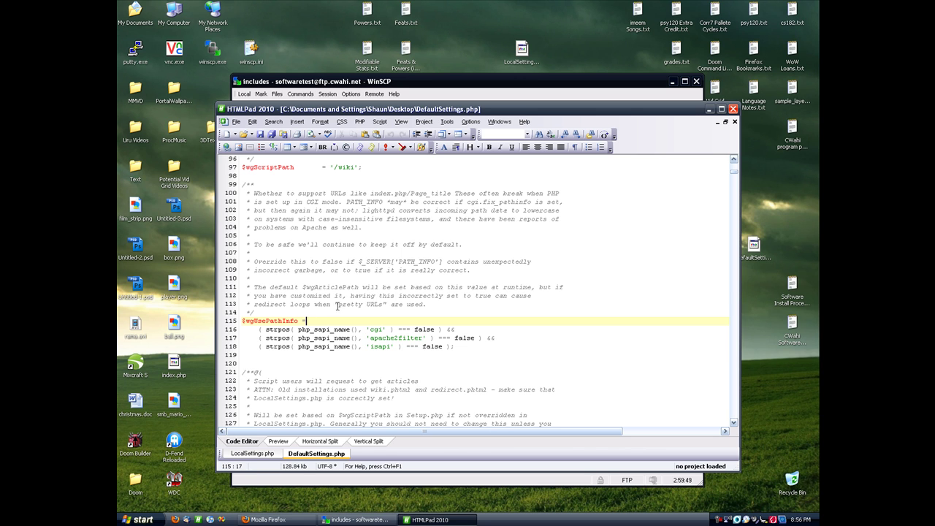
pyautogui.moveTo(335, 305); pyautogui.dragTo(387, 304)
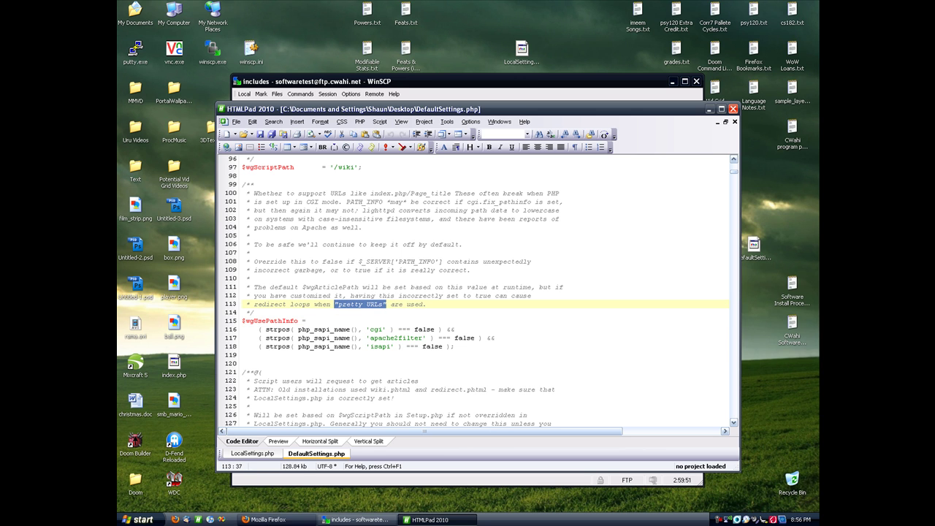
pyautogui.click(270, 519)
# Set $wgUsePathInfo to false, comment out lines 116–118 with /* */, and save DefaultSettings.php
pyautogui.click(403, 83)
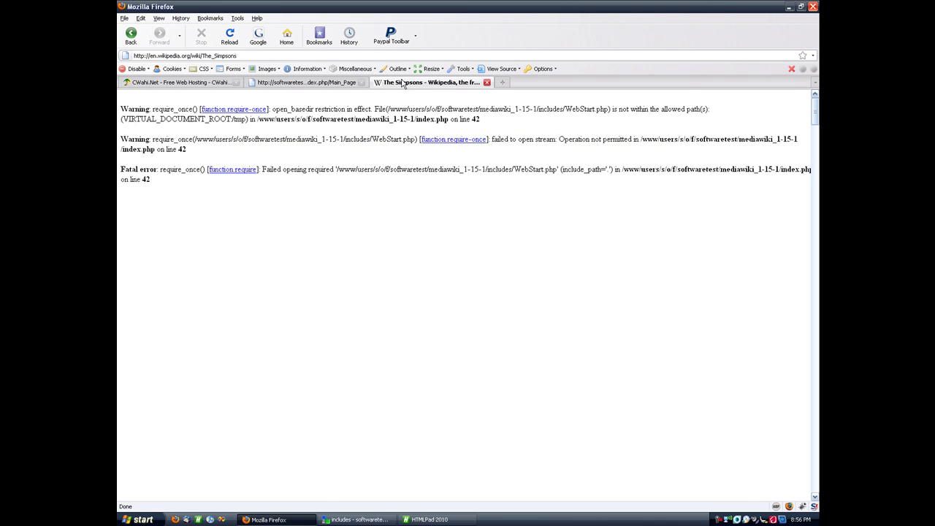
pyautogui.click(277, 82)
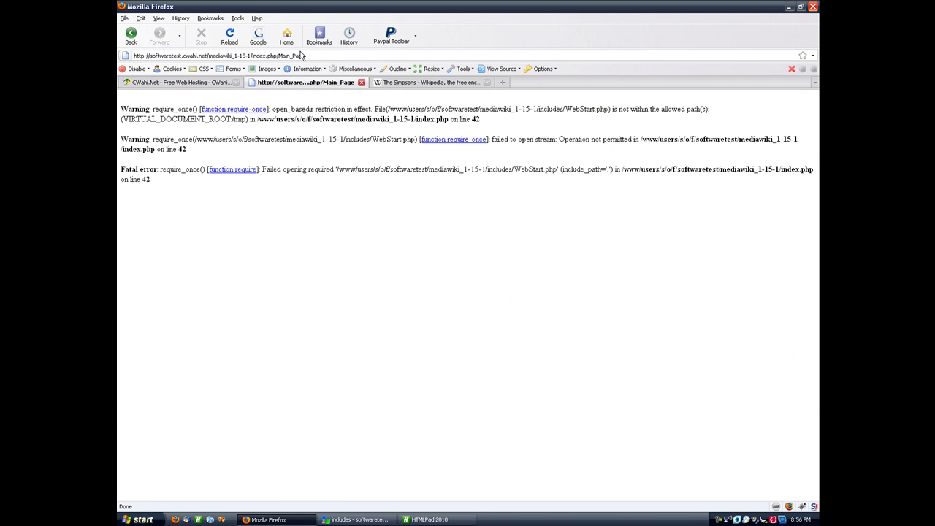
pyautogui.click(429, 520)
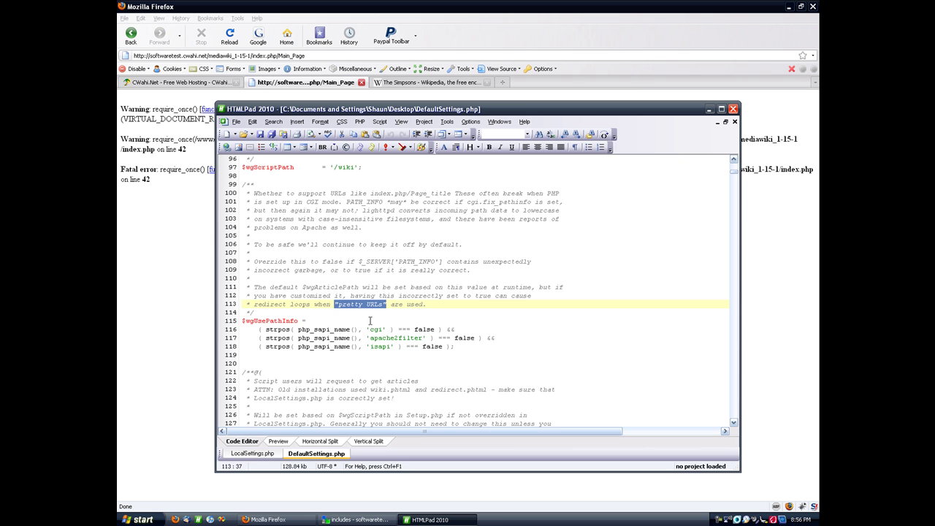
pyautogui.click(332, 322)
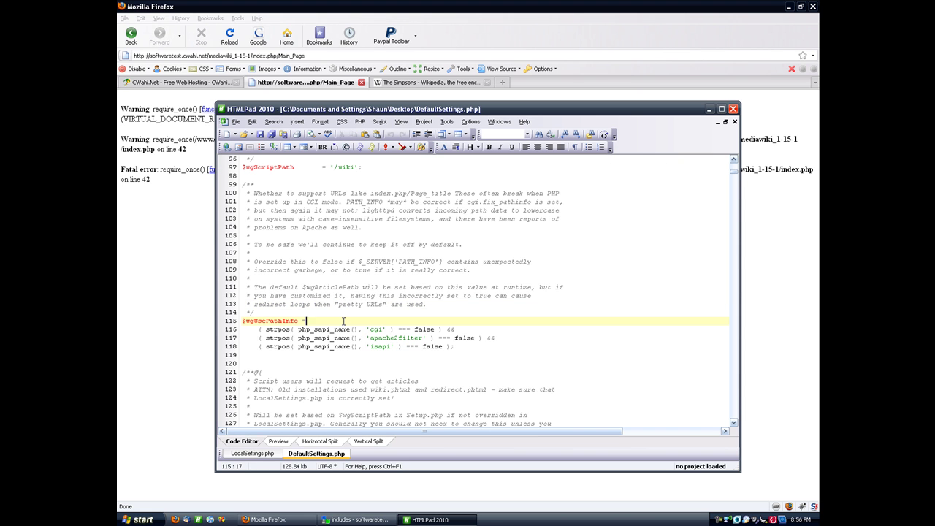
pyautogui.press('Down')
pyautogui.press('Home')
pyautogui.write('/*')
pyautogui.click(474, 347)
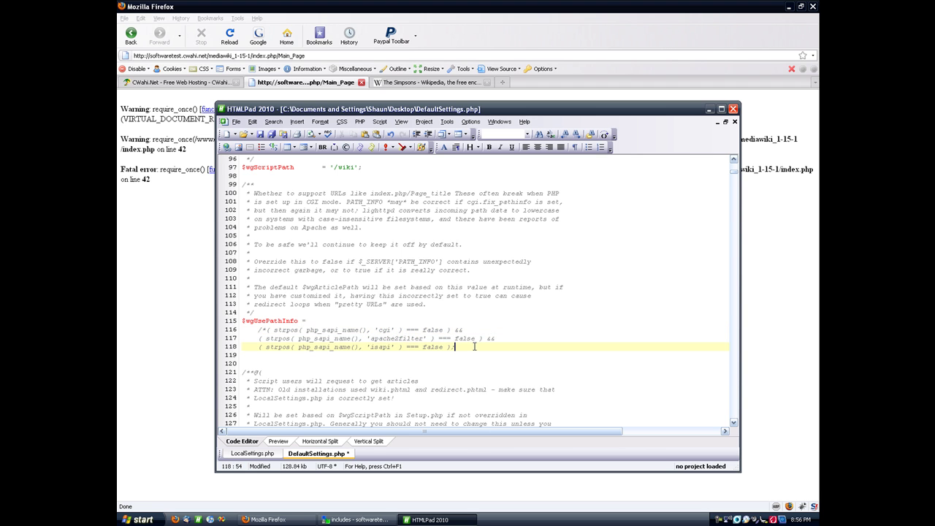
pyautogui.write('*/')
pyautogui.click(430, 322)
pyautogui.write('alse;')
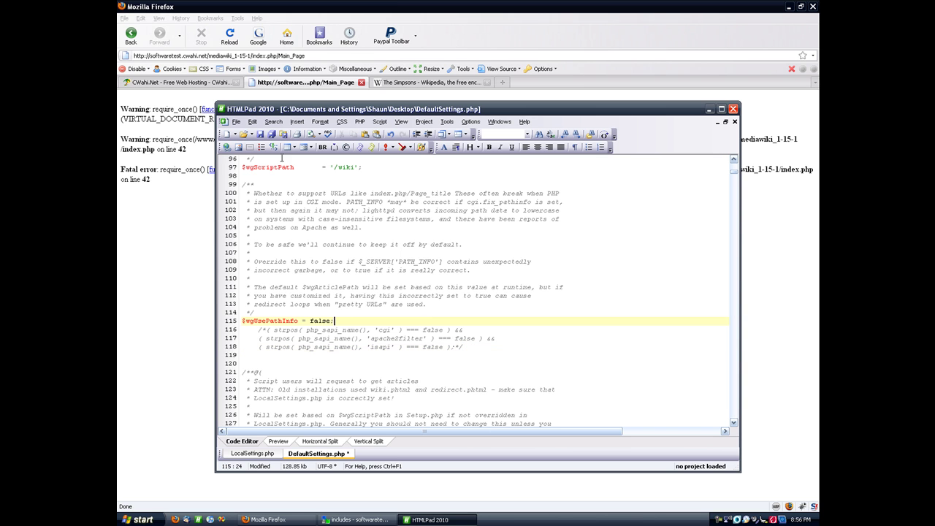
pyautogui.click(260, 134)
pyautogui.click(789, 8)
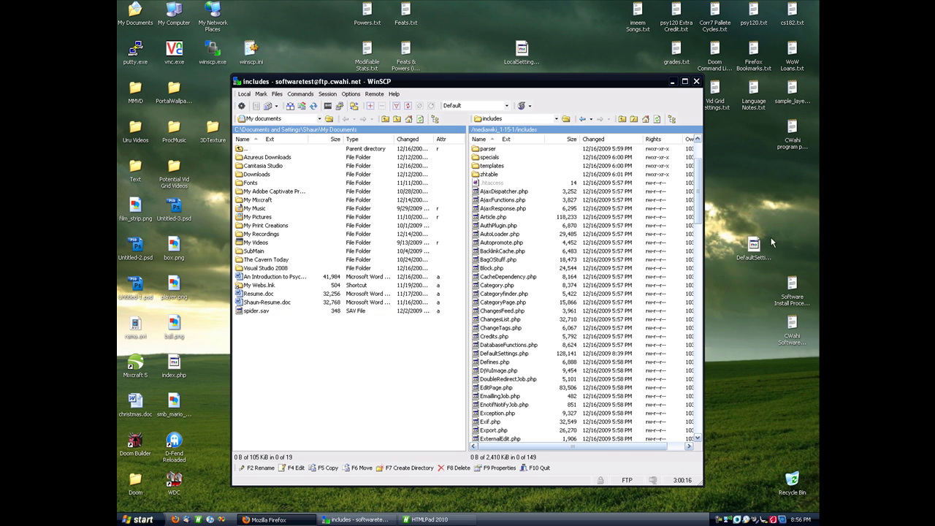
# Upload the edited DefaultSettings.php to the server's includes folder, overwriting the existing copy
pyautogui.moveTo(763, 251)
pyautogui.mouseDown()
pyautogui.moveTo(524, 314)
pyautogui.moveTo(531, 281)
pyautogui.mouseUp()
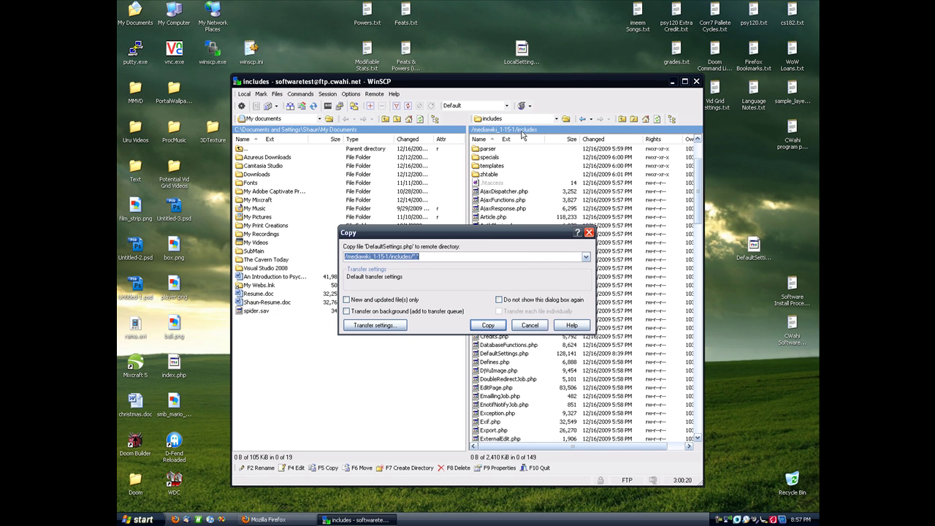
pyautogui.click(488, 324)
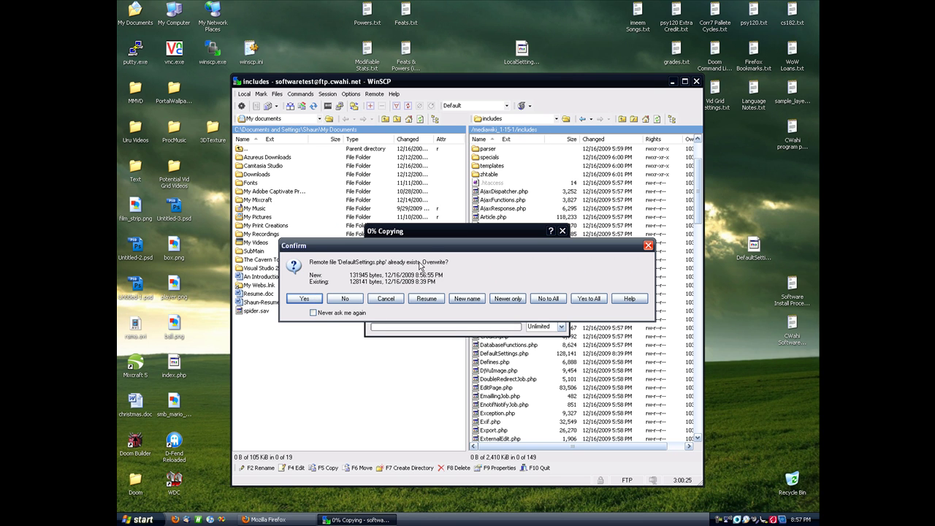
pyautogui.click(307, 300)
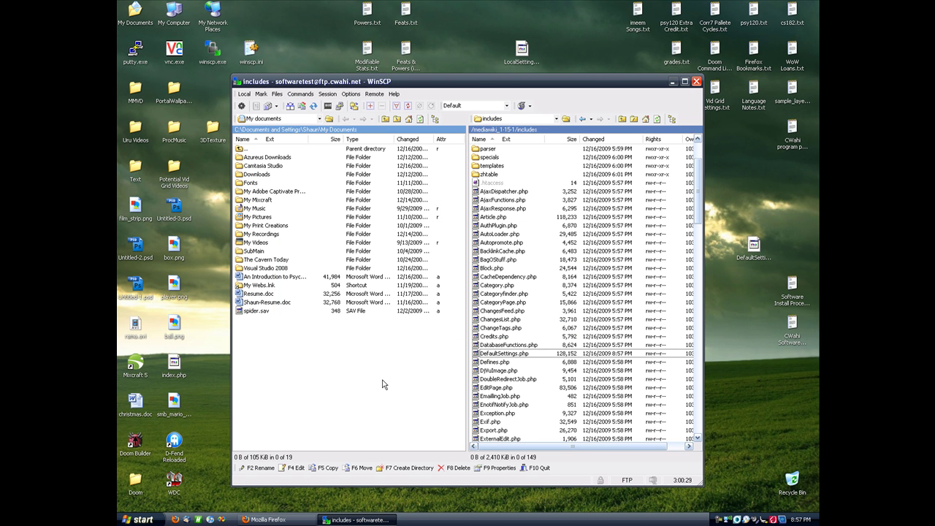
pyautogui.click(267, 519)
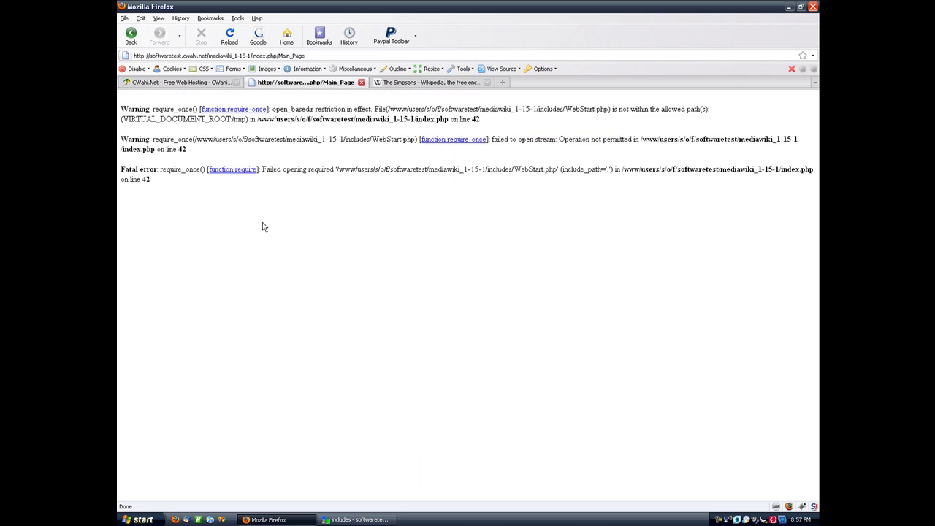
# Reload the wiki, then load the mediawiki_1-15-1 address without /index.php/Main_Page
pyautogui.click(231, 37)
pyautogui.moveTo(252, 55); pyautogui.dragTo(348, 68)
pyautogui.press('BackSpace')
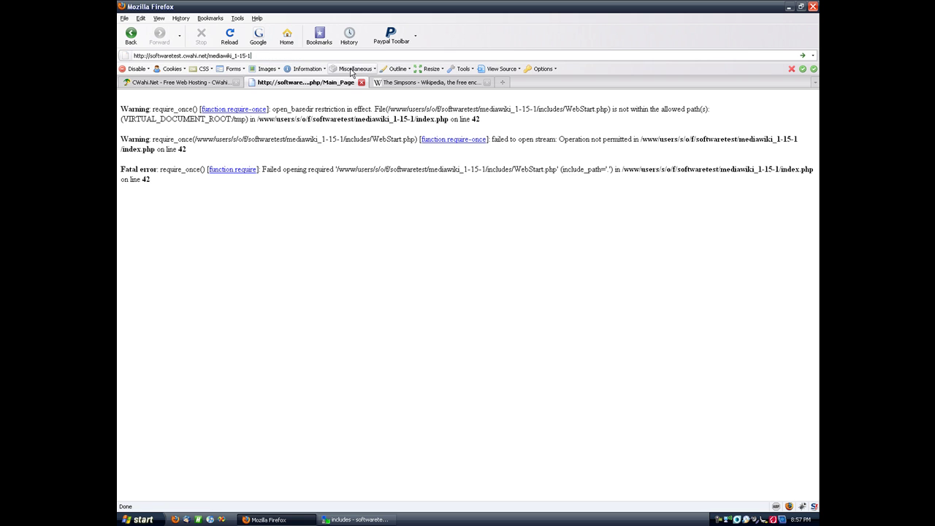
pyautogui.press('Return')
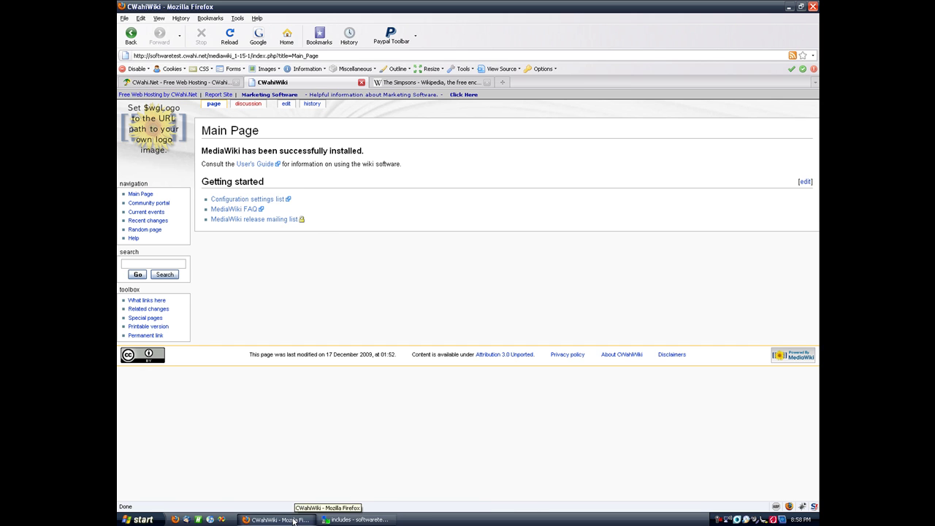
# In WinSCP, go up to mediawiki_1-15-1 and into the skins/monobook folder
pyautogui.click(354, 520)
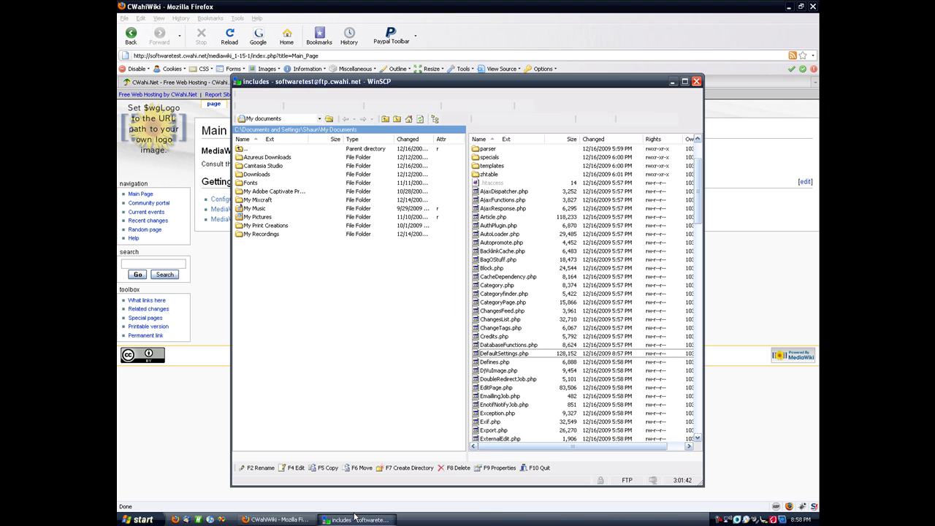
pyautogui.scroll(1, 552, 230)
pyautogui.scroll(2, 552, 231)
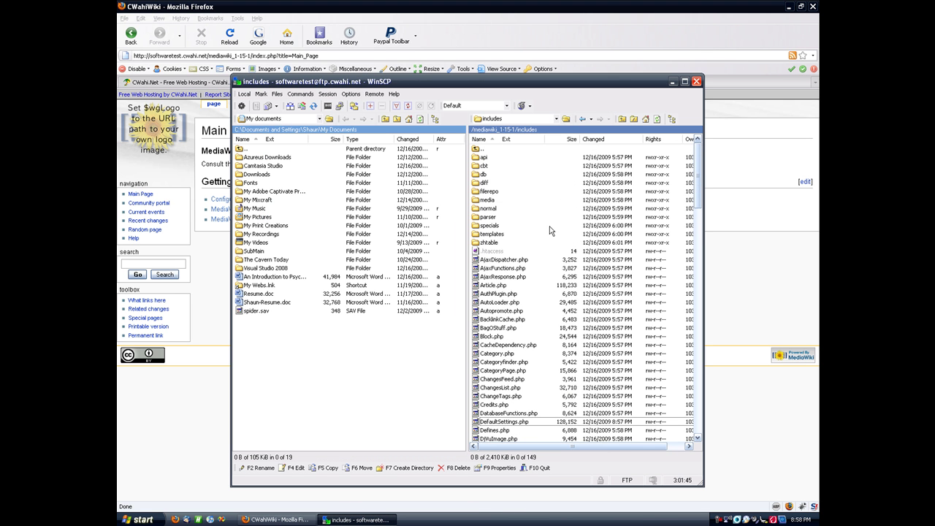
pyautogui.doubleClick(482, 151)
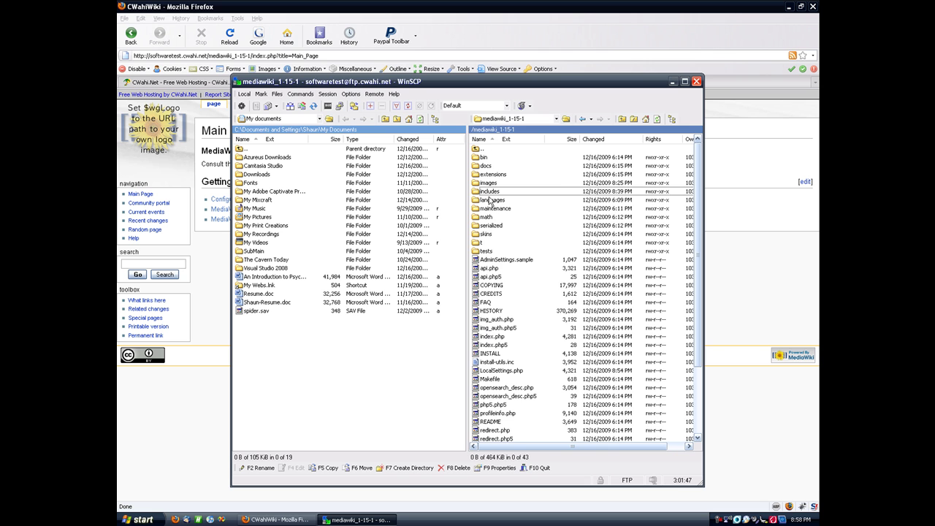
pyautogui.doubleClick(489, 234)
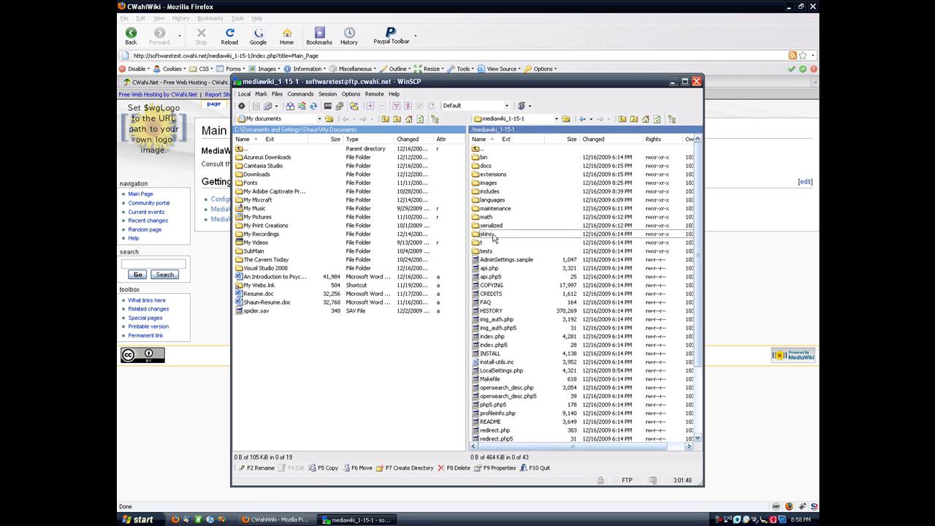
pyautogui.click(789, 7)
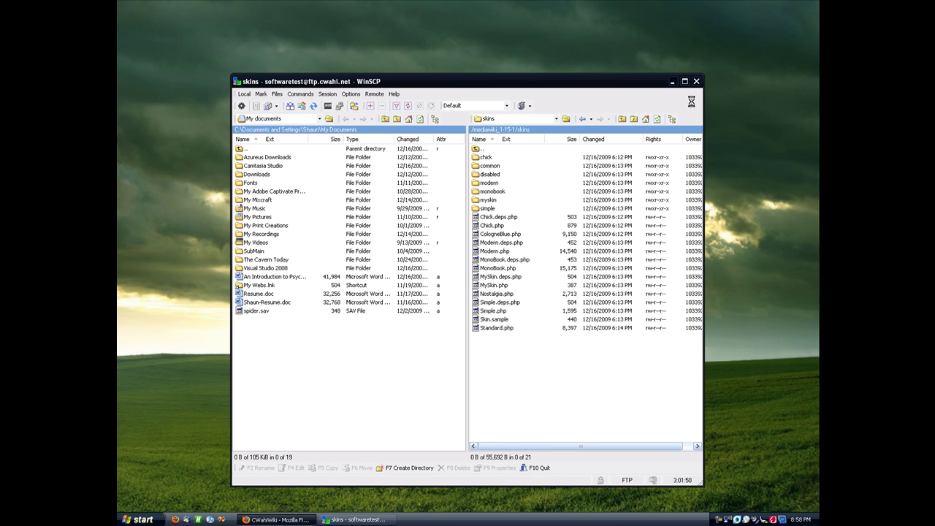
pyautogui.click(496, 193)
pyautogui.doubleClick(496, 193)
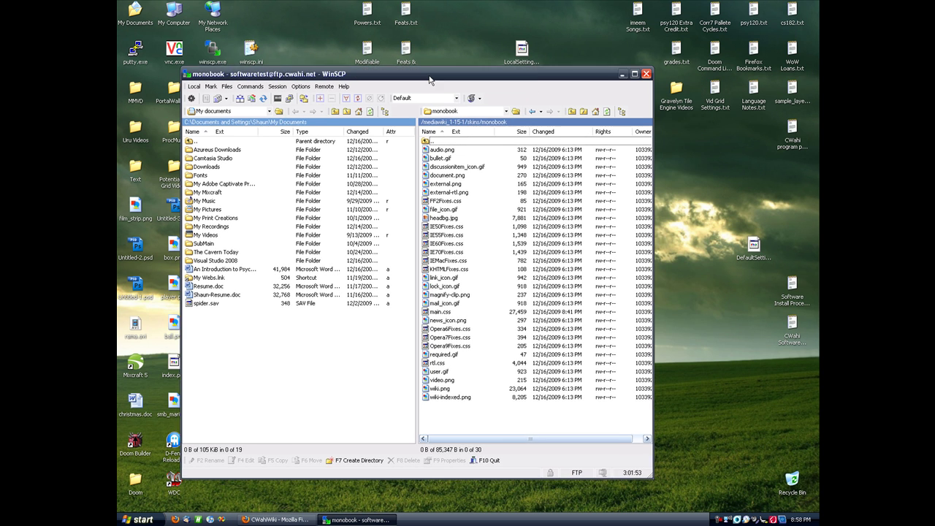
pyautogui.moveTo(479, 86); pyautogui.dragTo(386, 89)
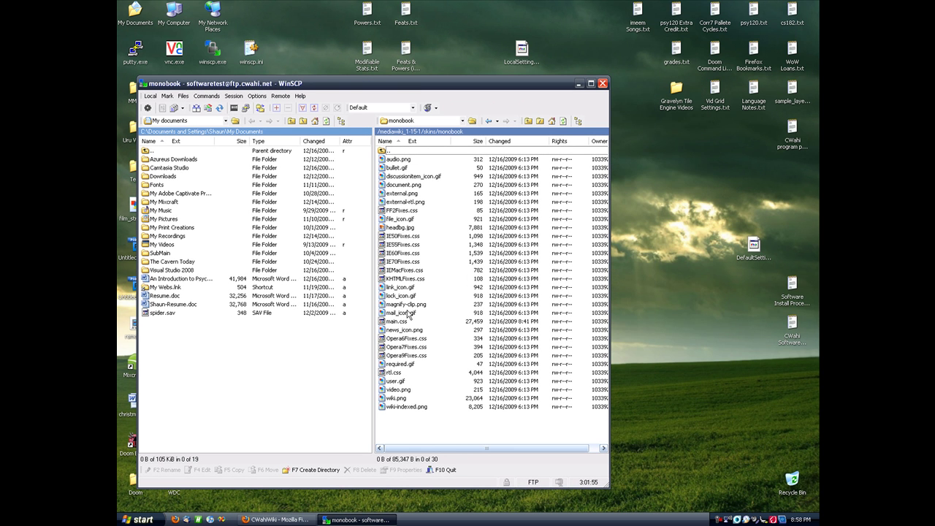
# Download main.css to the desktop and delete the old LocalSettings and DefaultSettings files
pyautogui.moveTo(401, 323); pyautogui.dragTo(748, 212)
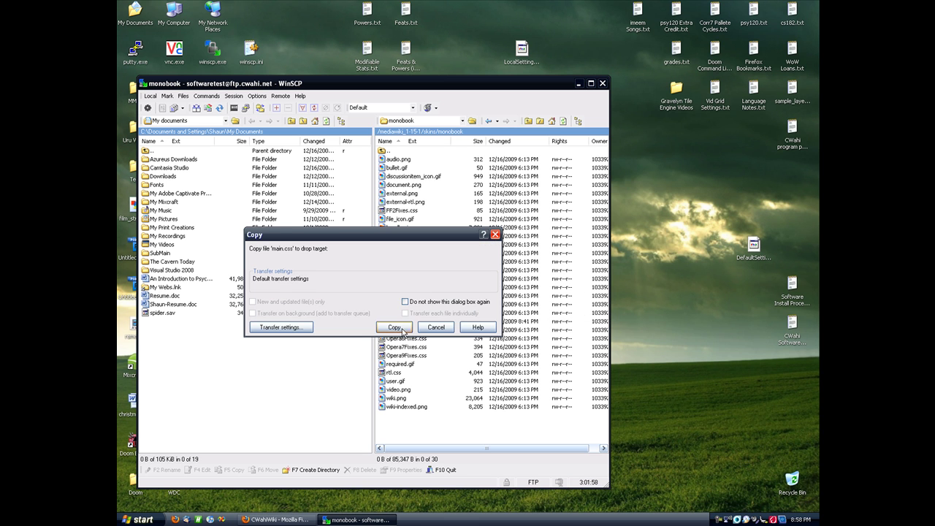
pyautogui.click(395, 330)
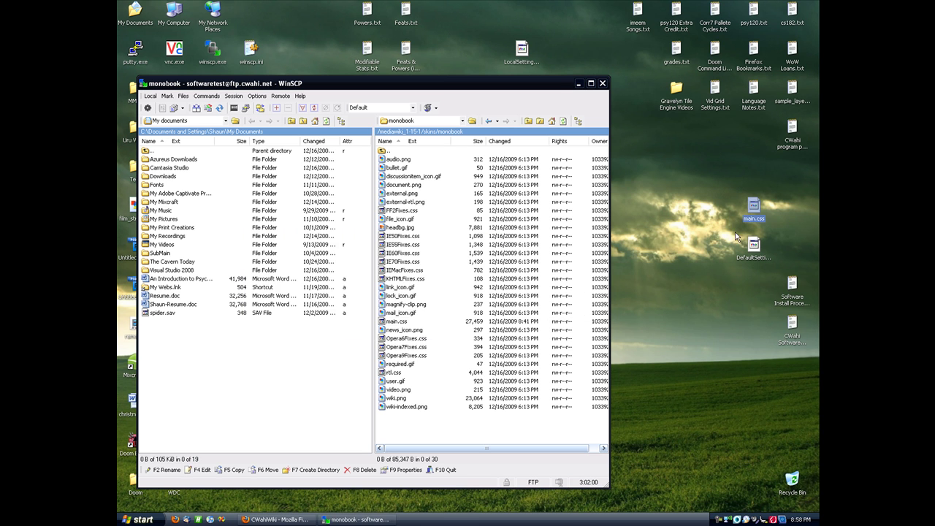
pyautogui.moveTo(521, 50)
pyautogui.mouseDown()
pyautogui.moveTo(715, 244)
pyautogui.moveTo(747, 261)
pyautogui.mouseUp()
pyautogui.press('Delete')
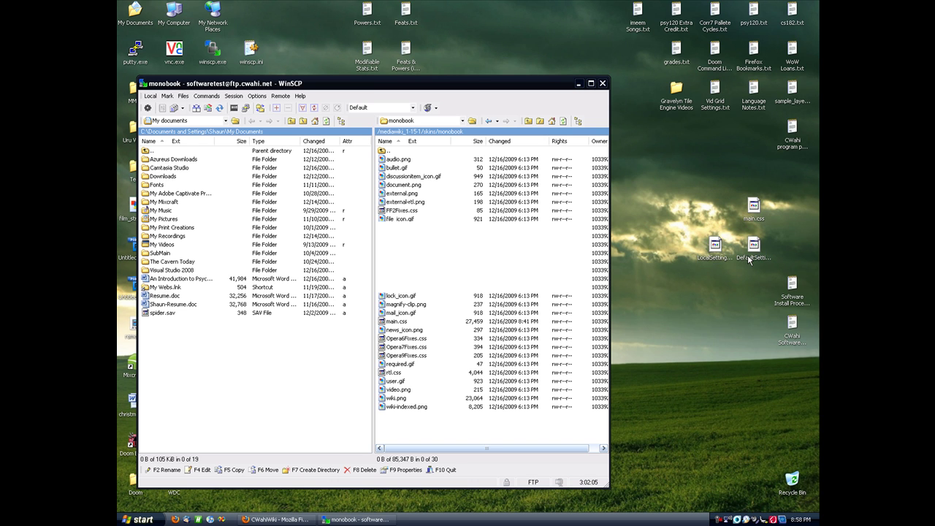
# Open main.css in HTMLPad and scroll back to the top of the file
pyautogui.click(753, 211)
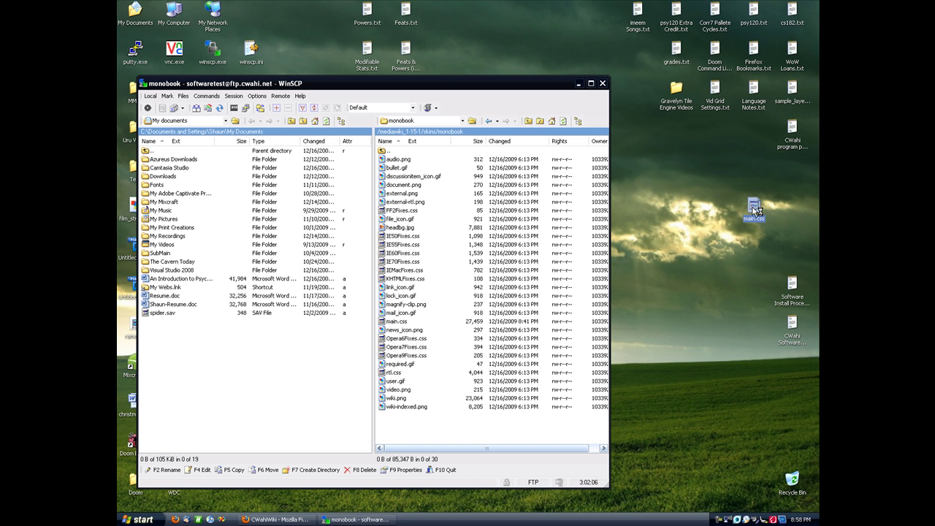
pyautogui.doubleClick(753, 211)
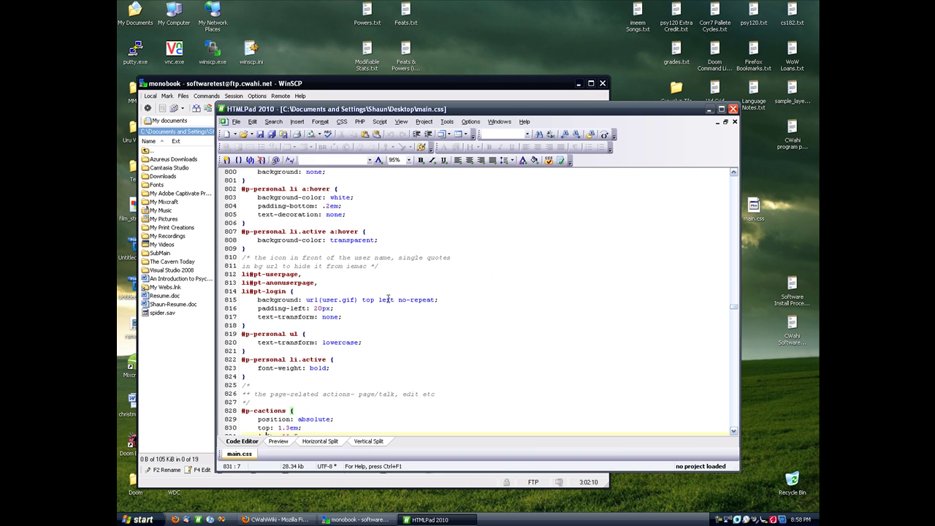
pyautogui.scroll(20, 453, 322)
pyautogui.scroll(20, 467, 317)
pyautogui.scroll(20, 467, 317)
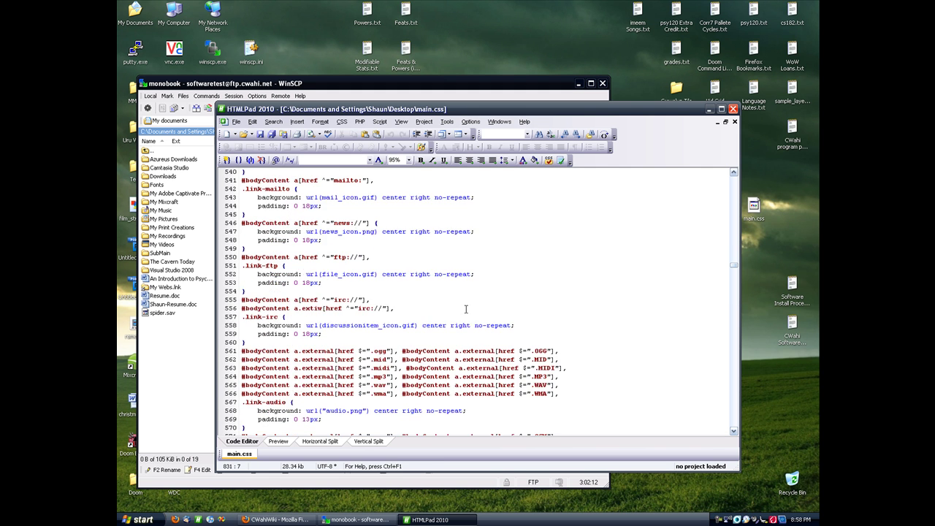
pyautogui.scroll(20, 465, 307)
pyautogui.scroll(20, 467, 313)
pyautogui.scroll(20, 470, 317)
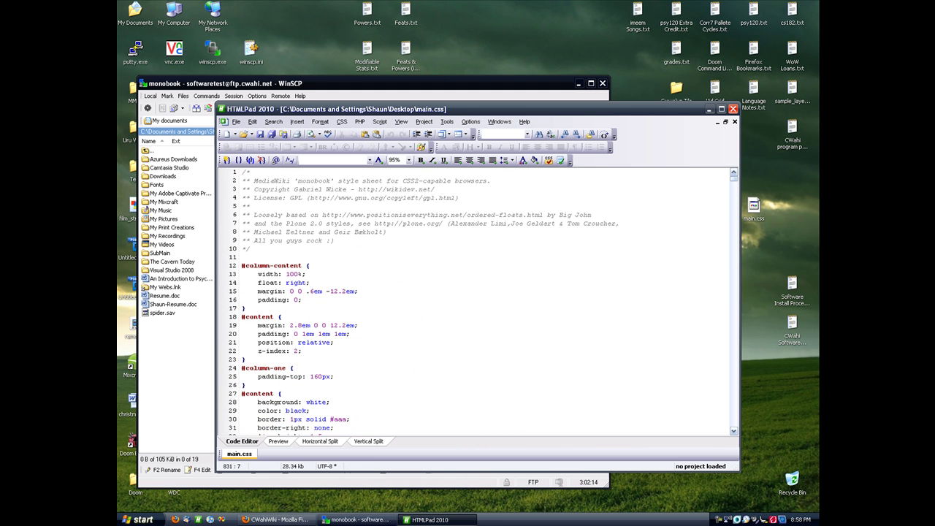
pyautogui.click(278, 520)
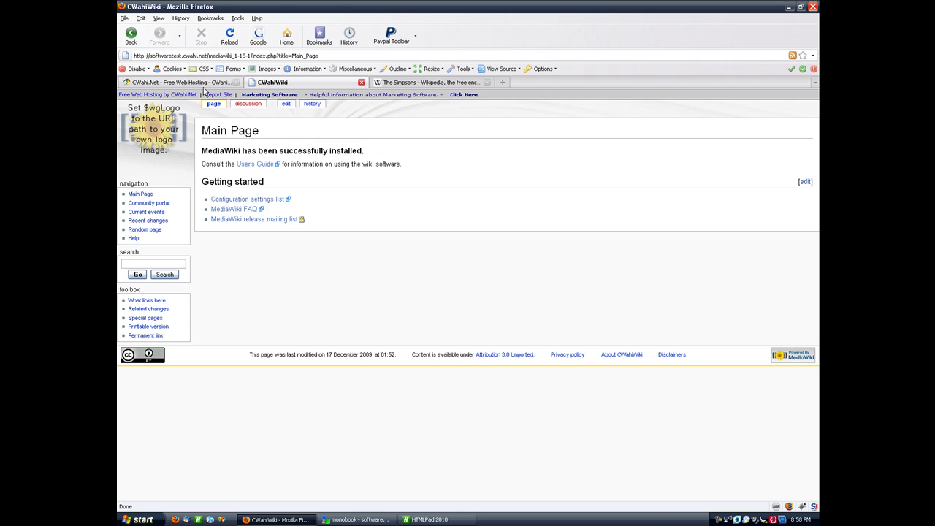
# Inspect the CWahiWiki main page layout in Firefox, then bring main.css back up in HTMLPad
pyautogui.click(277, 81)
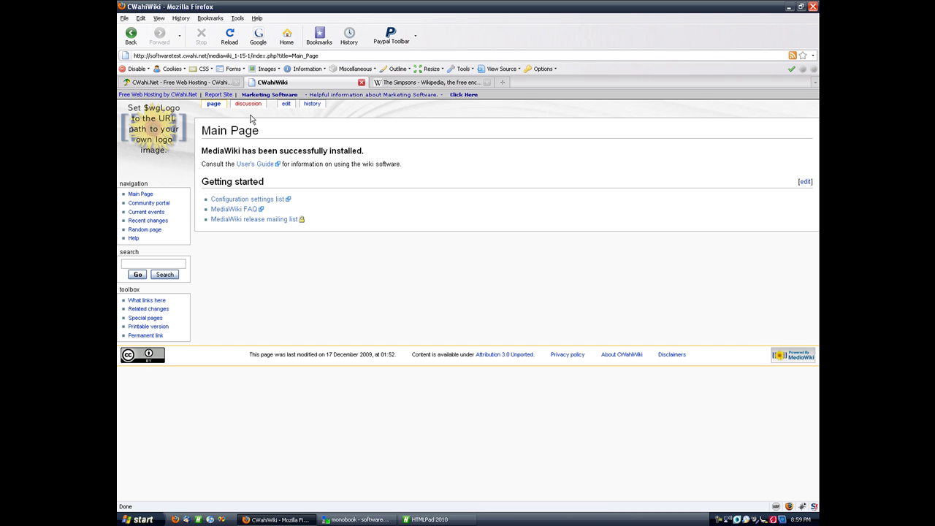
pyautogui.moveTo(201, 180)
pyautogui.mouseDown()
pyautogui.moveTo(119, 106)
pyautogui.moveTo(125, 115)
pyautogui.mouseUp()
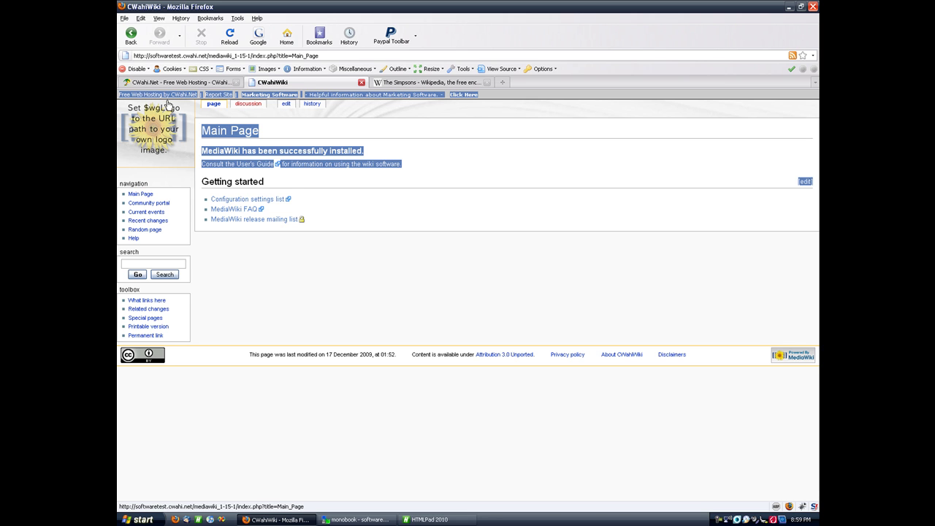
pyautogui.click(378, 218)
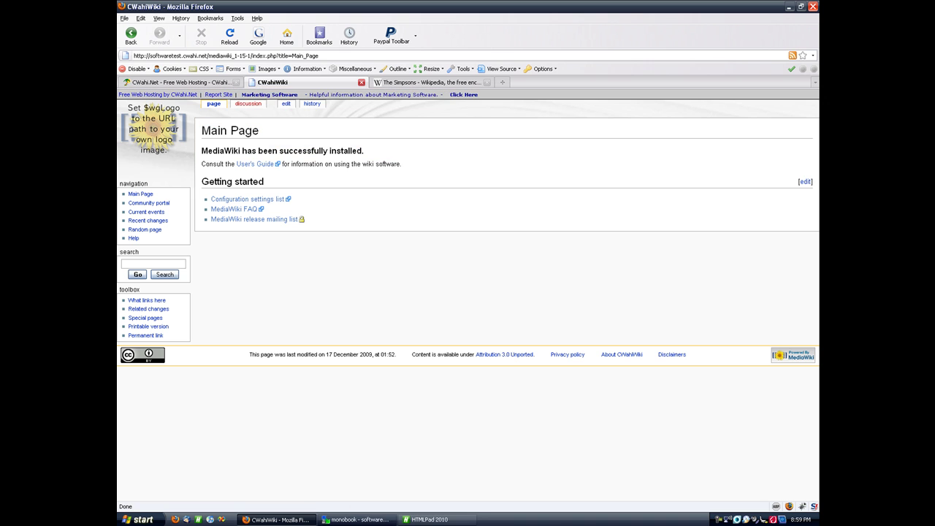
pyautogui.click(428, 519)
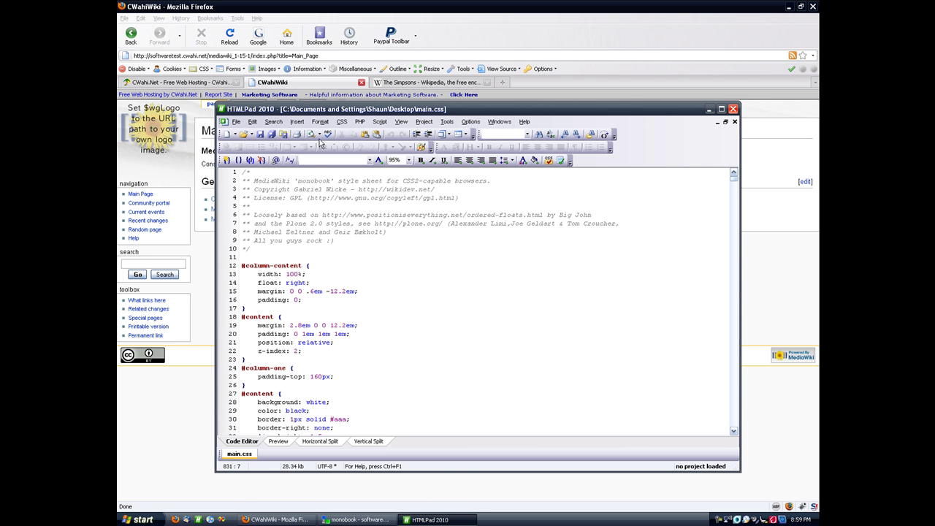
# Find the #p-personal rule, change its top offset on line 748 to 1.5em, and save
pyautogui.hotkey('ctrl', 'f')
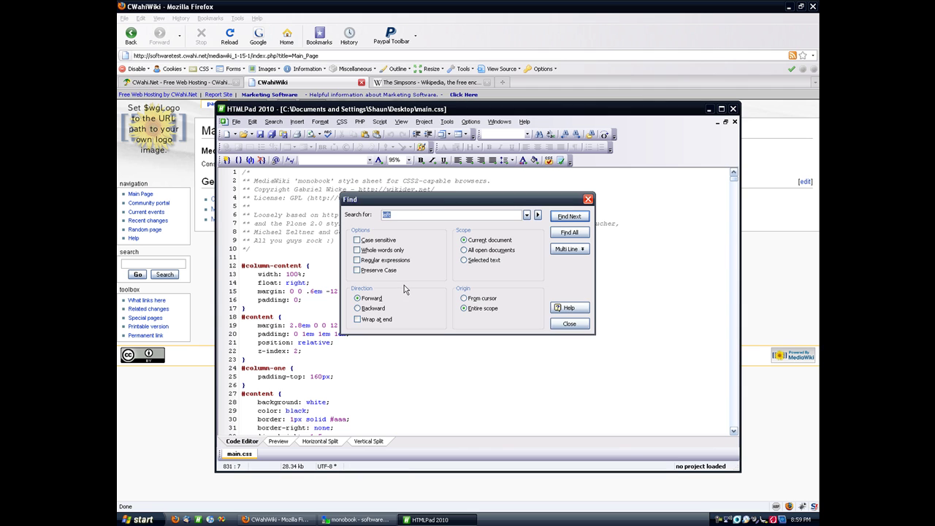
pyautogui.write('#p-personal')
pyautogui.press('Return')
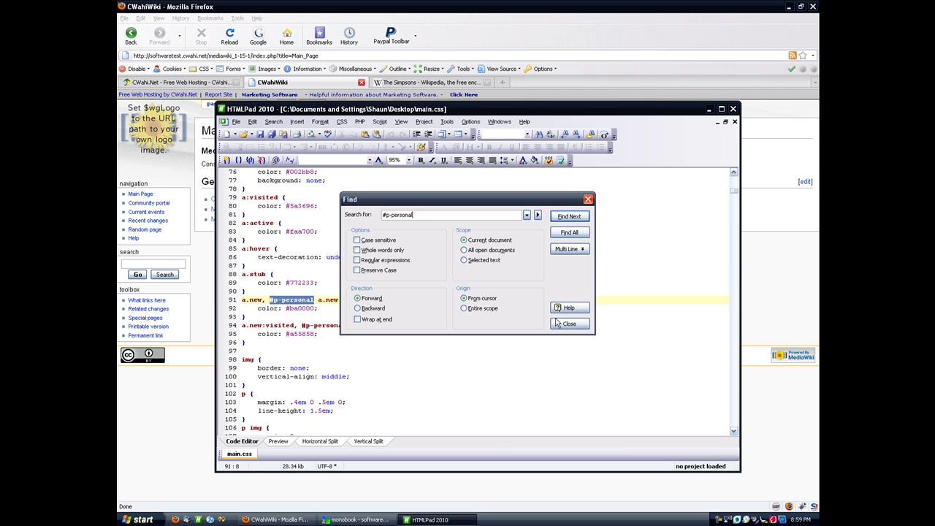
pyautogui.click(567, 217)
pyautogui.click(567, 218)
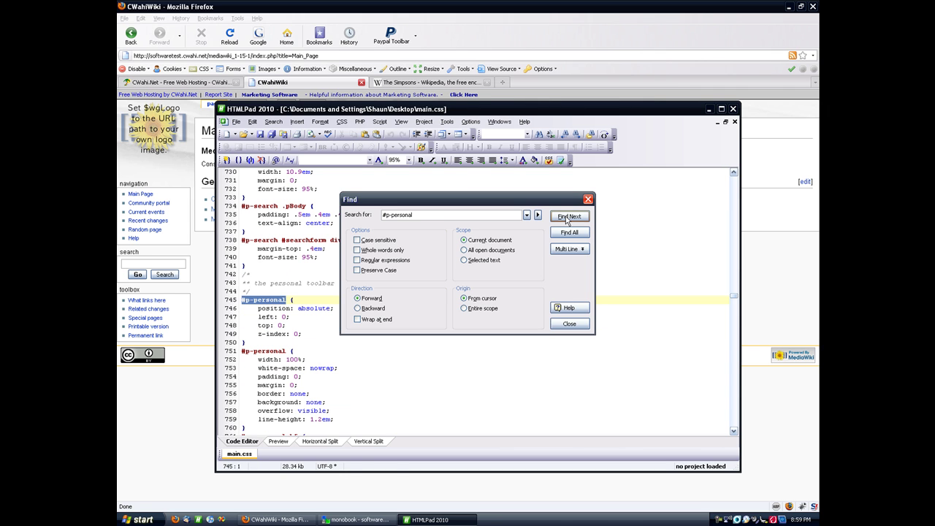
pyautogui.click(588, 198)
pyautogui.click(320, 341)
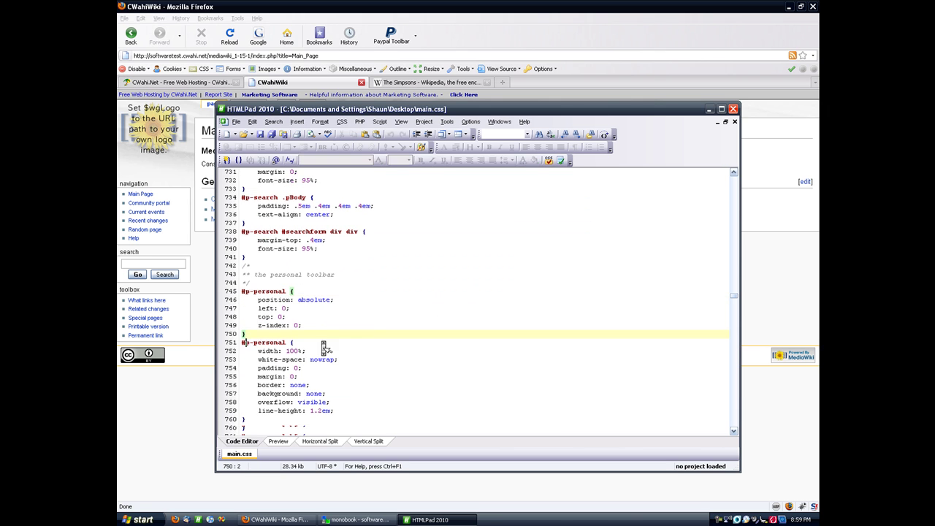
pyautogui.scroll(-1, 321, 343)
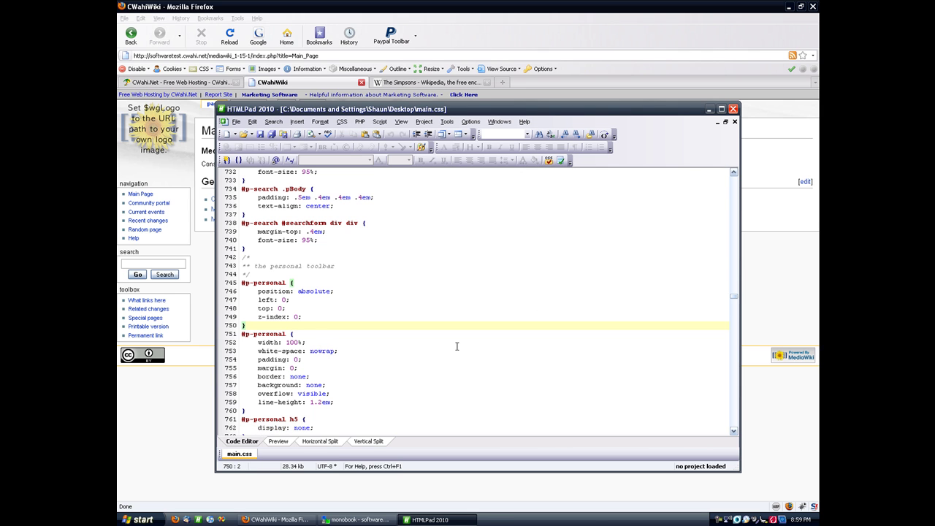
pyautogui.scroll(-3, 355, 333)
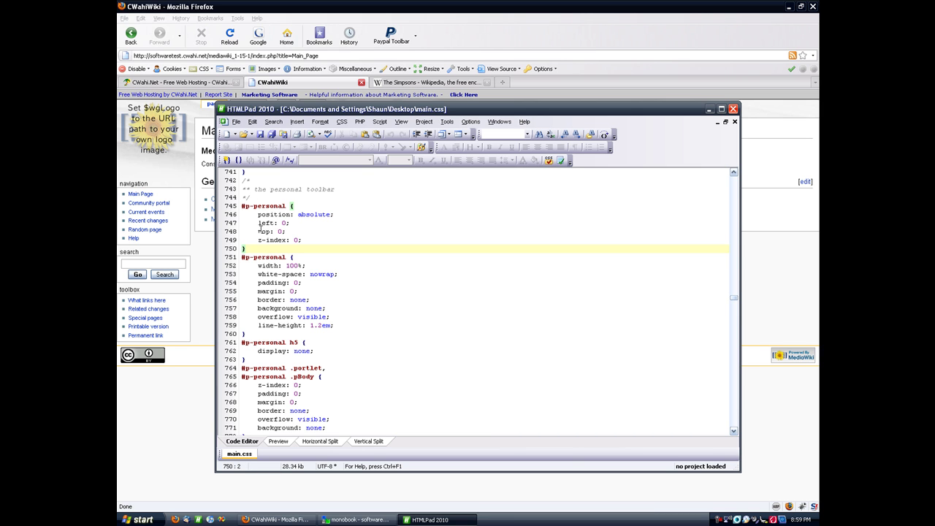
pyautogui.moveTo(257, 231); pyautogui.dragTo(285, 239)
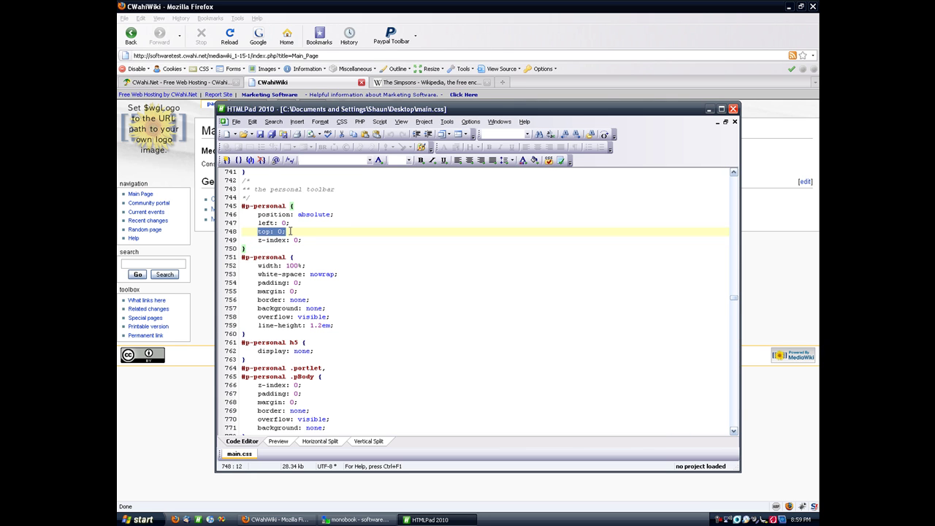
pyautogui.press('Delete')
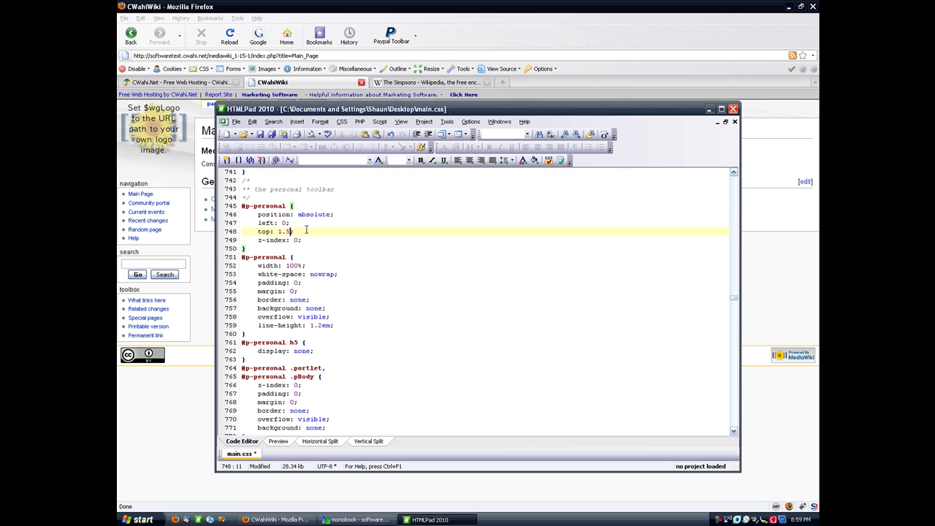
pyautogui.click(260, 134)
# Change the #p-cactions top offset on line 830 from 1.3em to 3em and save
pyautogui.scroll(-3, 360, 281)
pyautogui.scroll(-4, 362, 285)
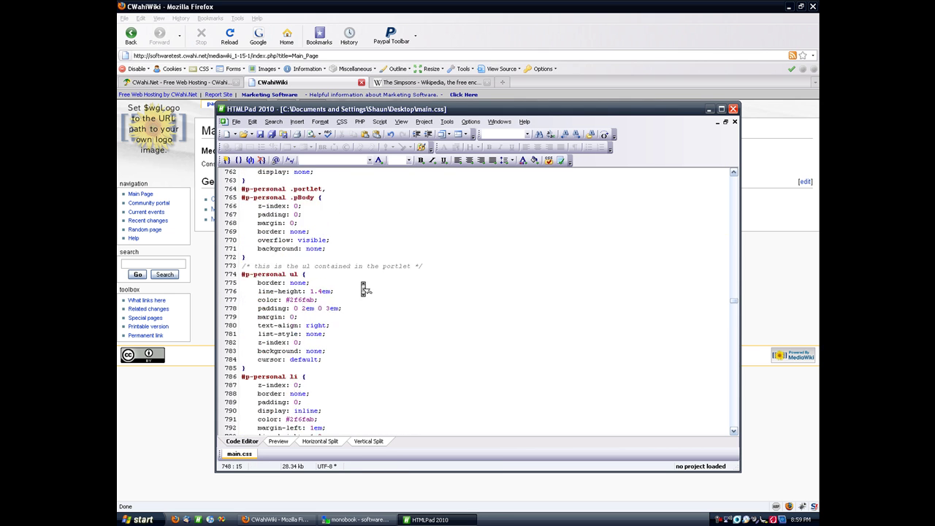
pyautogui.scroll(-3, 363, 287)
pyautogui.scroll(-3, 365, 289)
pyautogui.scroll(-4, 363, 289)
pyautogui.scroll(-3, 362, 286)
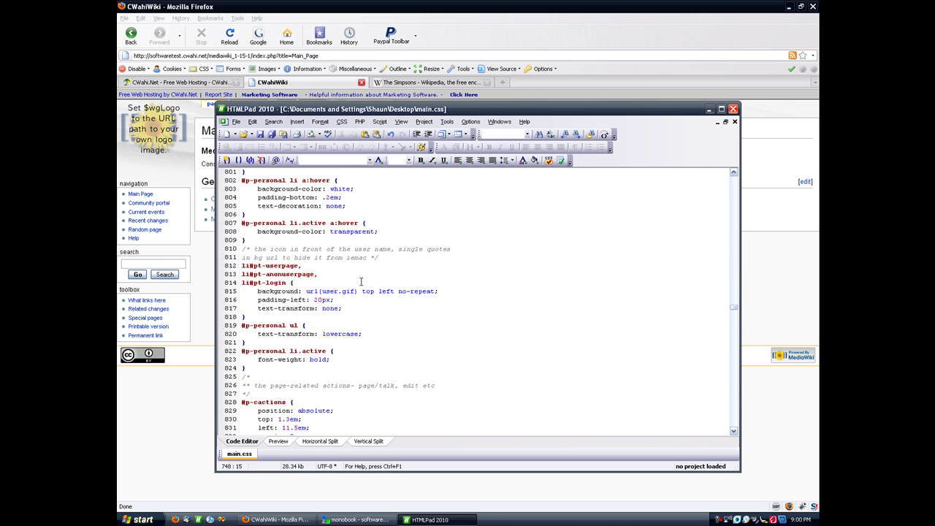
pyautogui.scroll(-4, 361, 284)
pyautogui.scroll(-4, 361, 281)
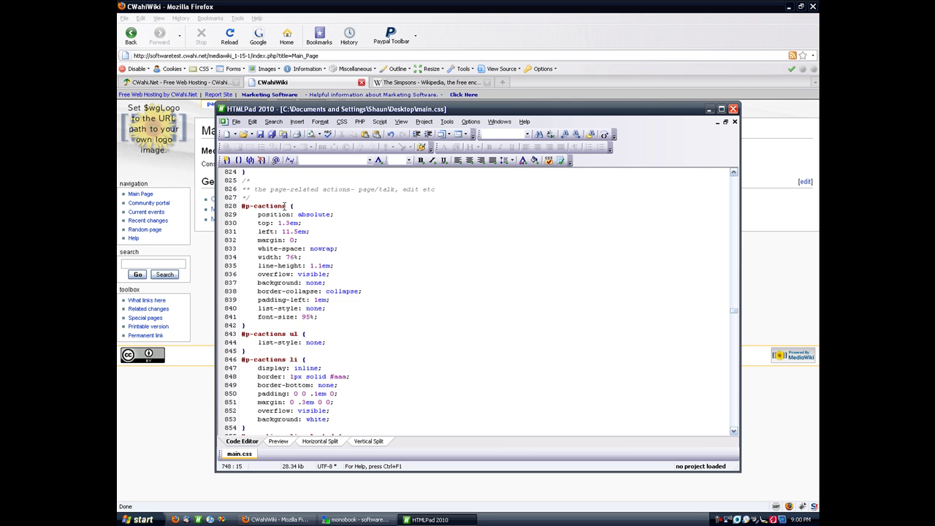
pyautogui.scroll(-3, 284, 206)
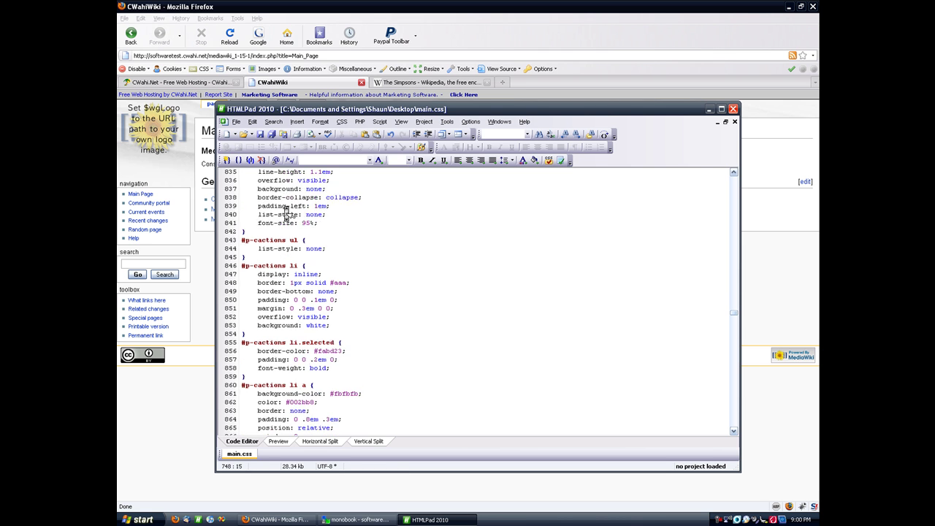
pyautogui.scroll(-1, 286, 209)
pyautogui.scroll(-5, 288, 213)
pyautogui.scroll(-1, 287, 210)
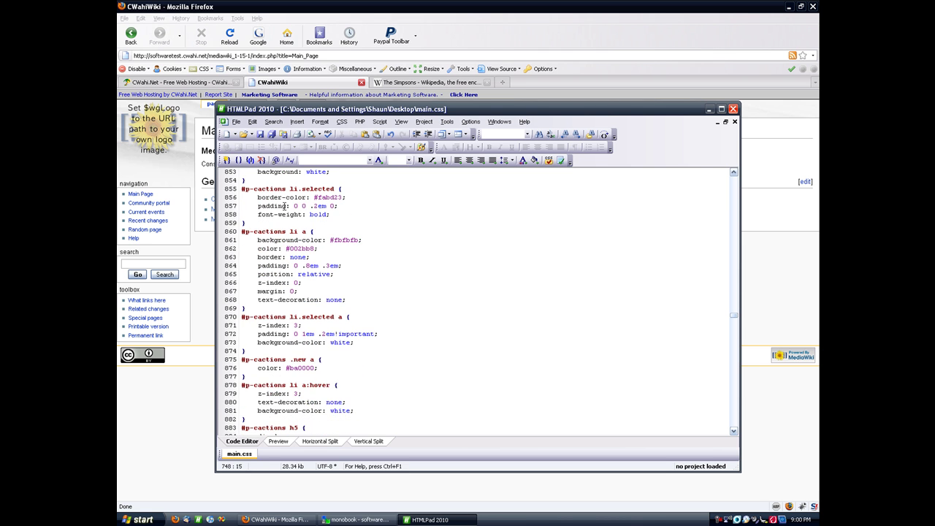
pyautogui.scroll(-2, 286, 209)
pyautogui.scroll(-3, 285, 206)
pyautogui.scroll(-1, 285, 206)
pyautogui.scroll(-2, 285, 206)
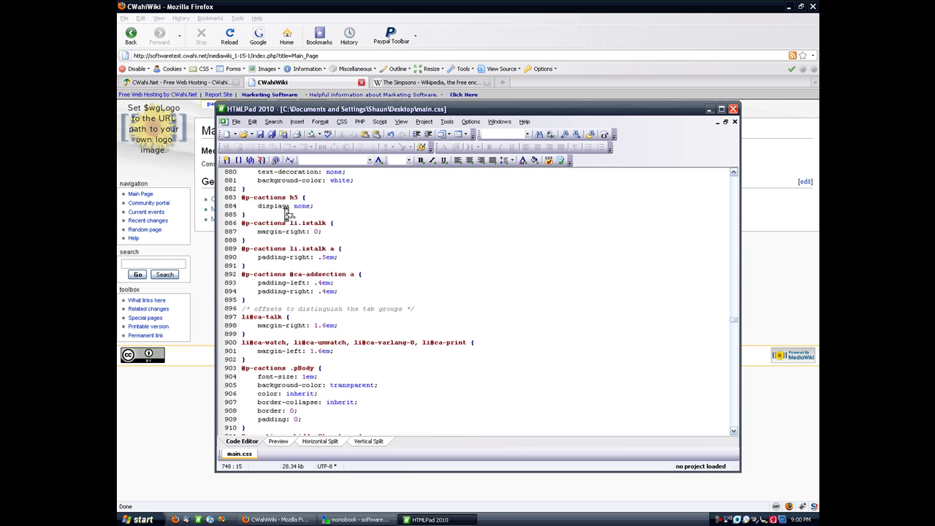
pyautogui.scroll(-5, 285, 206)
pyautogui.scroll(-1, 285, 206)
pyautogui.scroll(3, 285, 206)
pyautogui.scroll(2, 285, 207)
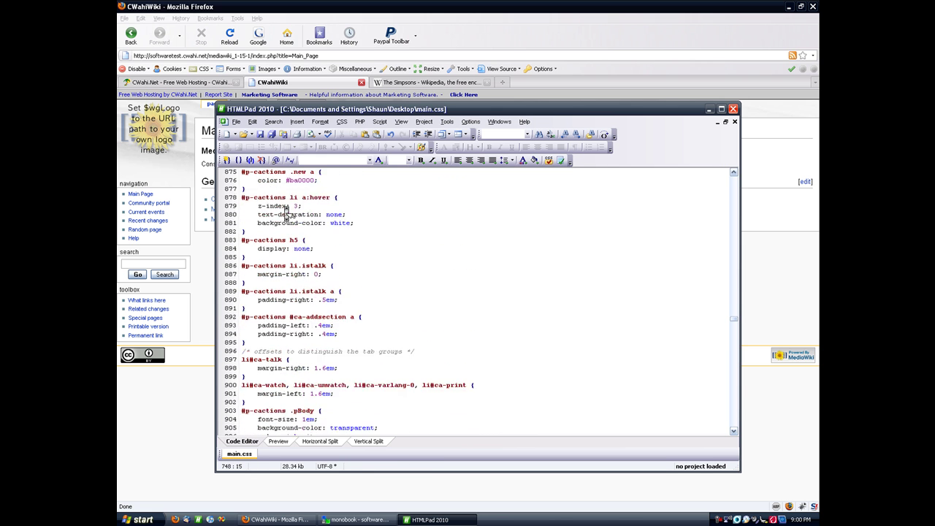
pyautogui.scroll(4, 286, 209)
pyautogui.scroll(8, 287, 212)
pyautogui.scroll(1, 285, 212)
pyautogui.scroll(3, 285, 209)
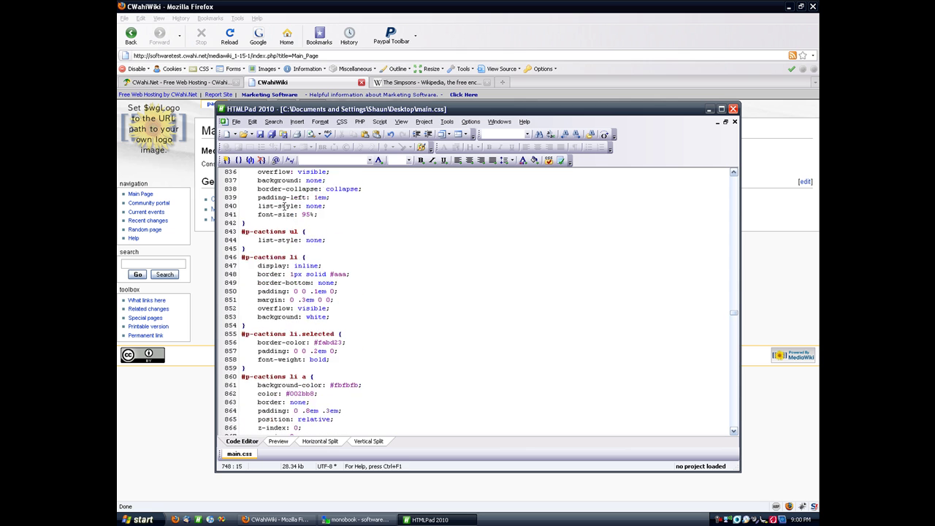
pyautogui.scroll(5, 285, 208)
pyautogui.scroll(1, 284, 205)
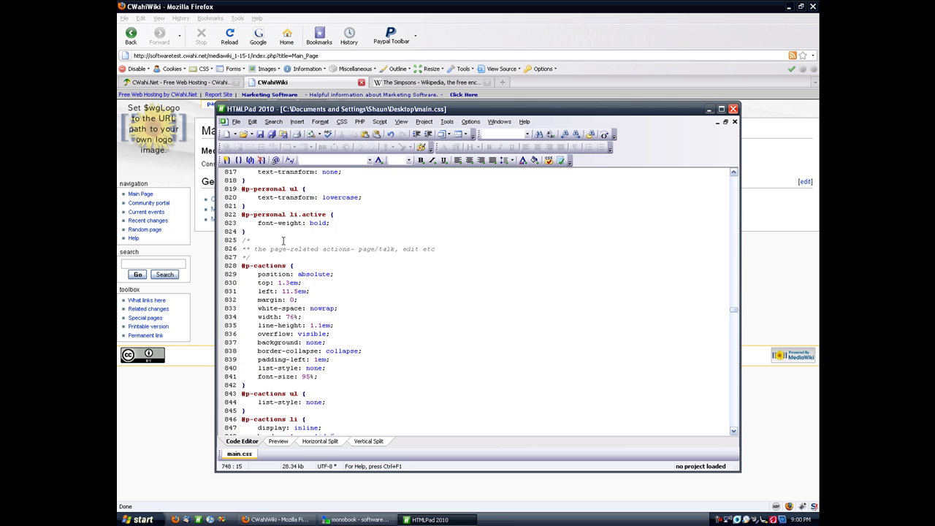
pyautogui.moveTo(259, 281); pyautogui.dragTo(292, 283)
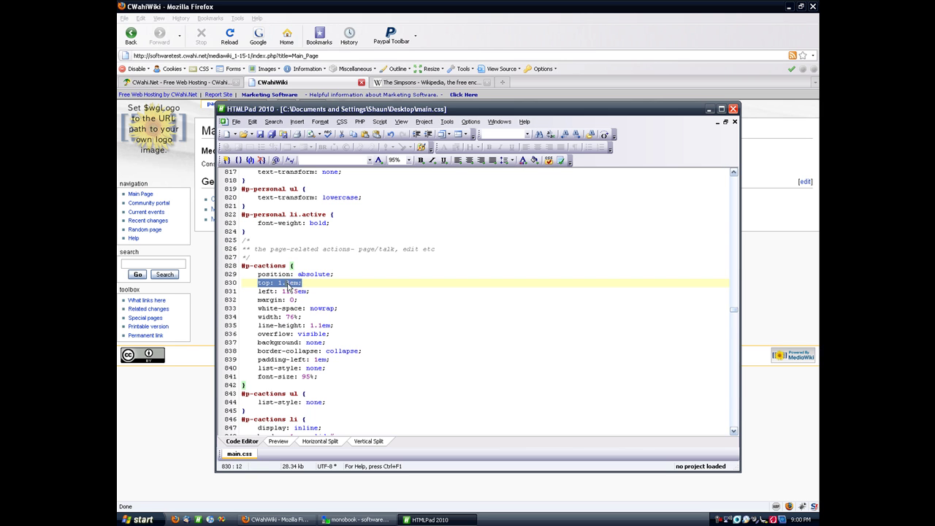
pyautogui.click(290, 283)
pyautogui.press('BackSpace')
pyautogui.press('BackSpace')
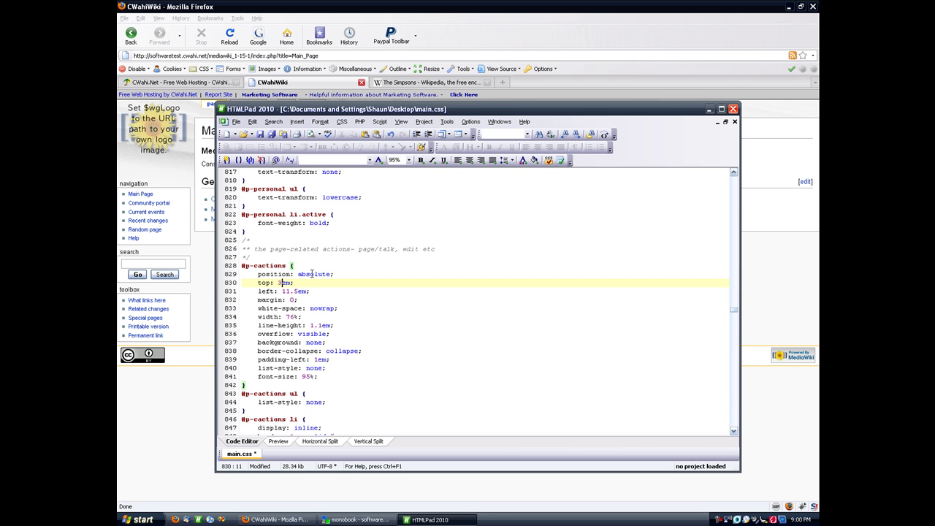
pyautogui.click(259, 133)
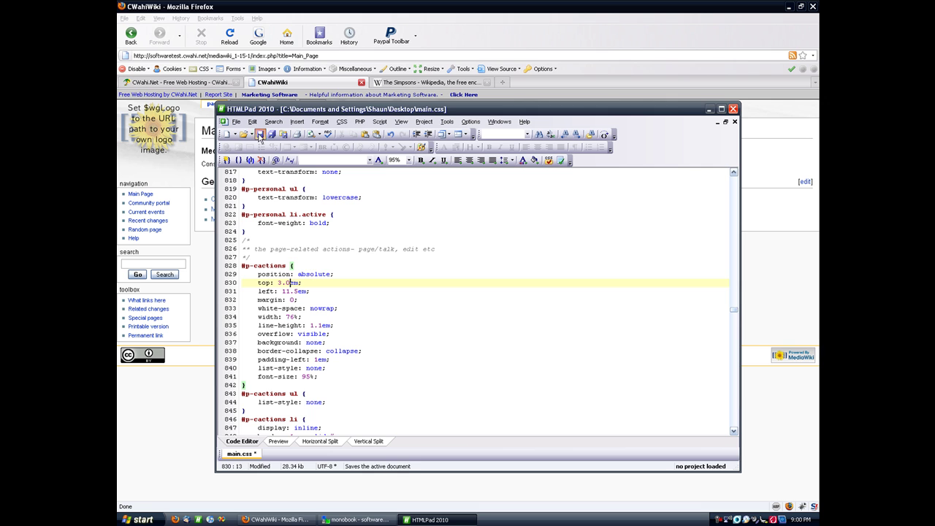
# Find the #p-logo rule in main.css by searching the entire file for 'p-logo'
pyautogui.hotkey('ctrl', 'f')
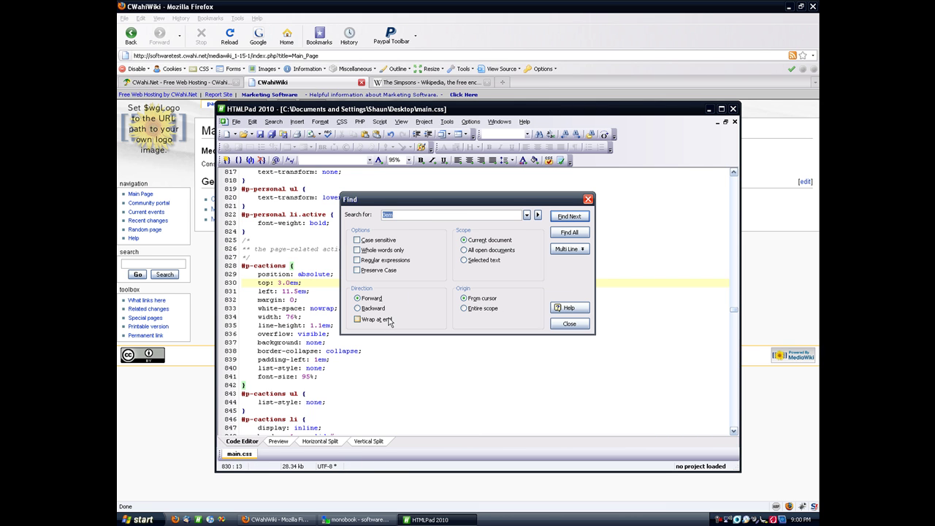
pyautogui.write('p-logo')
pyautogui.press('Return')
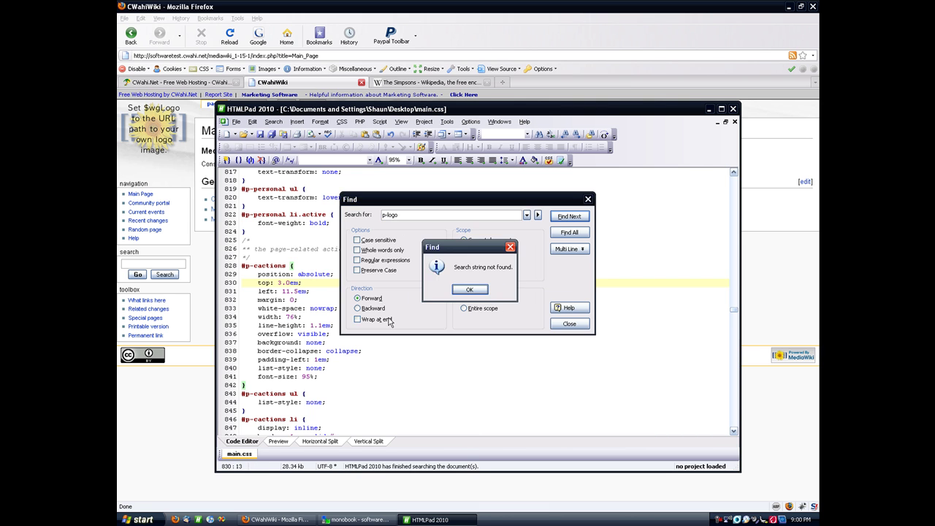
pyautogui.click(469, 289)
pyautogui.click(481, 308)
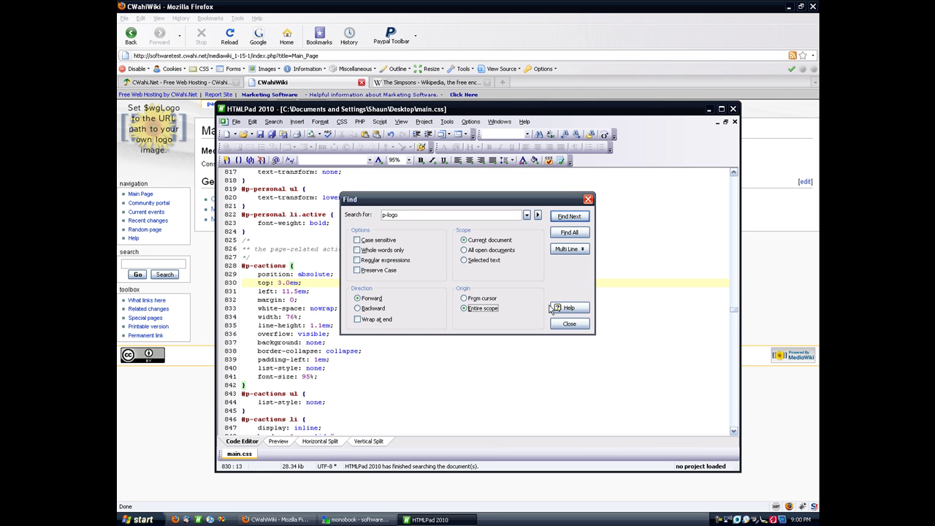
pyautogui.click(568, 218)
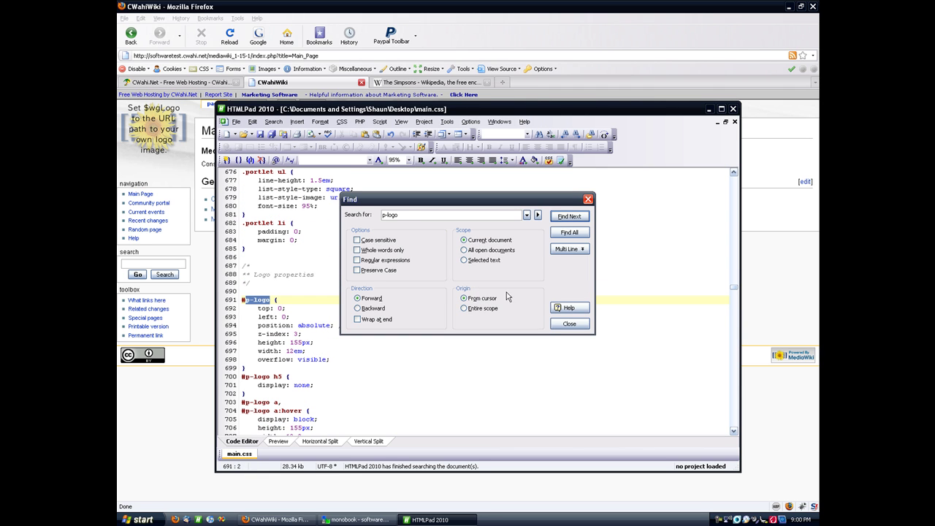
pyautogui.click(569, 324)
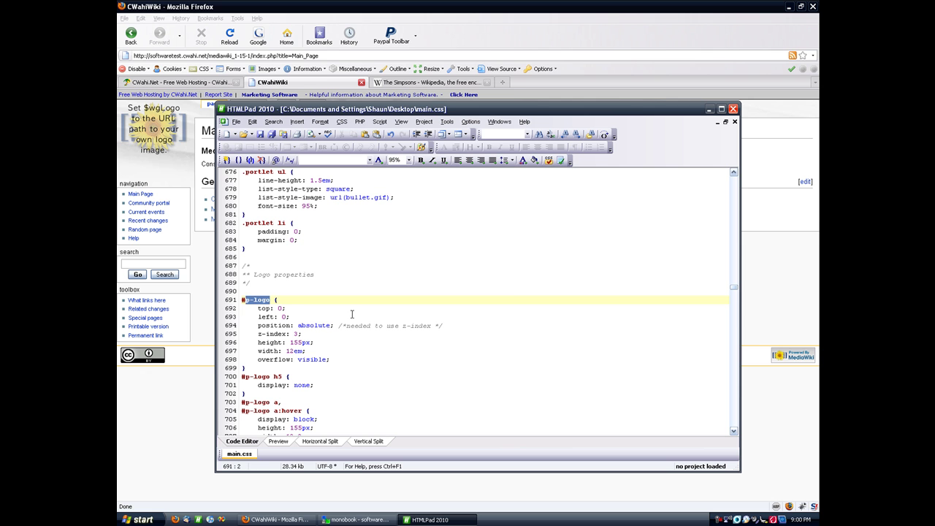
pyautogui.scroll(-1, 351, 314)
pyautogui.scroll(-7, 352, 314)
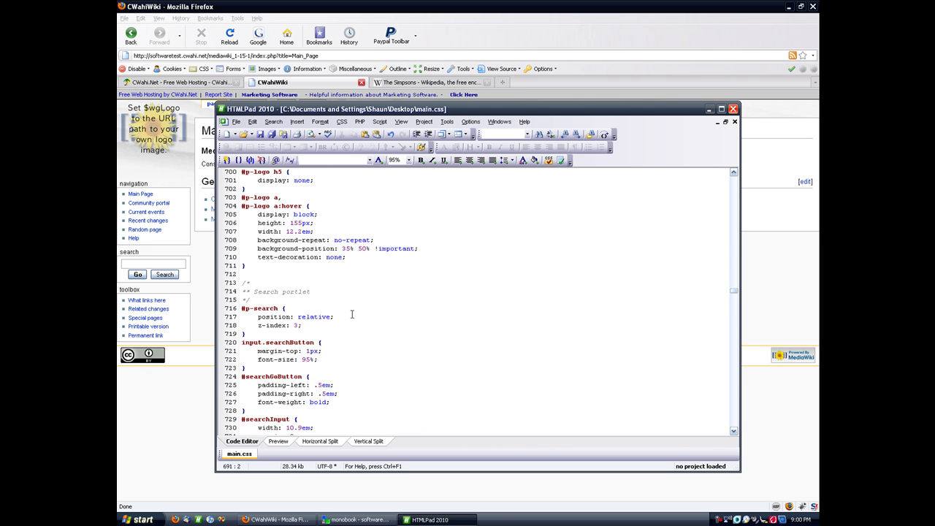
pyautogui.scroll(-3, 354, 321)
pyautogui.scroll(-3, 354, 322)
pyautogui.scroll(-4, 352, 318)
pyautogui.scroll(7, 352, 318)
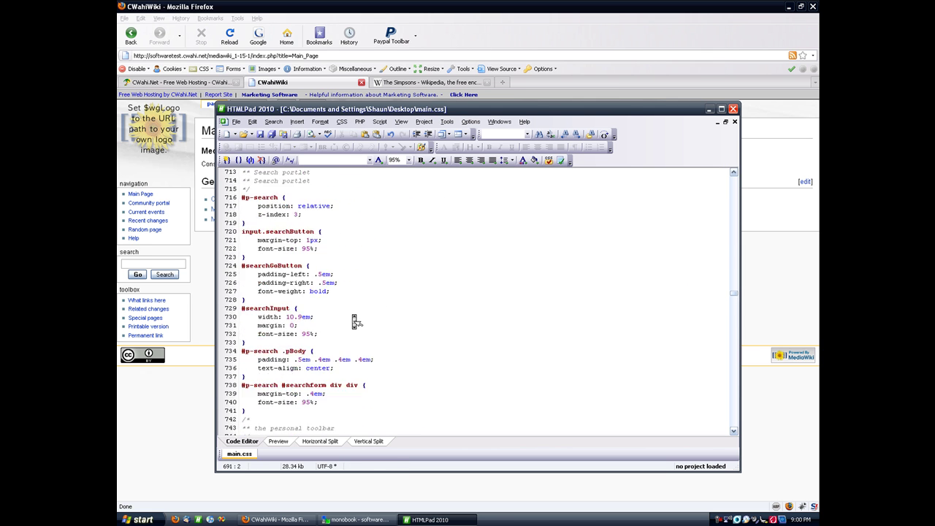
pyautogui.scroll(4, 355, 316)
pyautogui.scroll(4, 355, 315)
pyautogui.scroll(3, 351, 309)
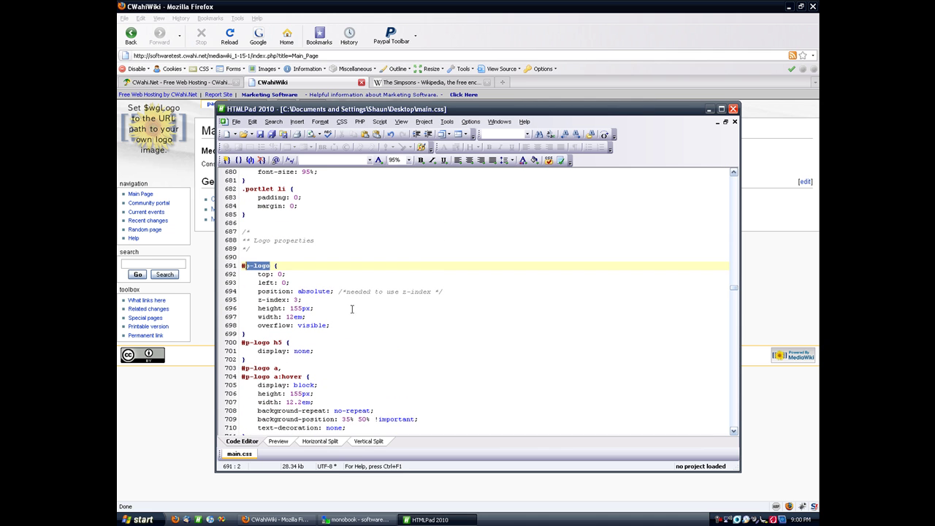
# Change the #p-logo top value from 0 to 1.5em and save main.css
pyautogui.doubleClick(261, 274)
pyautogui.click(286, 273)
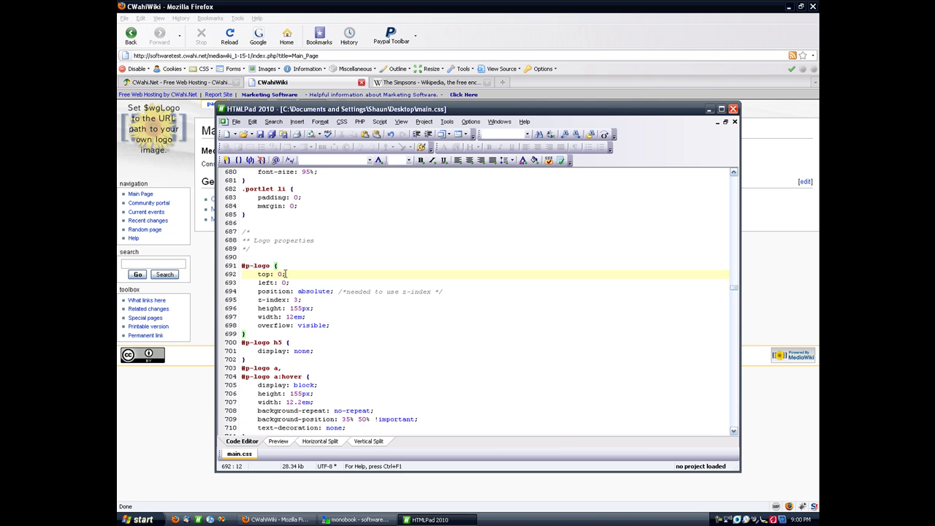
pyautogui.press('BackSpace')
pyautogui.click(262, 135)
# Upload the desktop main.css into the remote monobook folder, overwriting the server's old copy
pyautogui.click(732, 109)
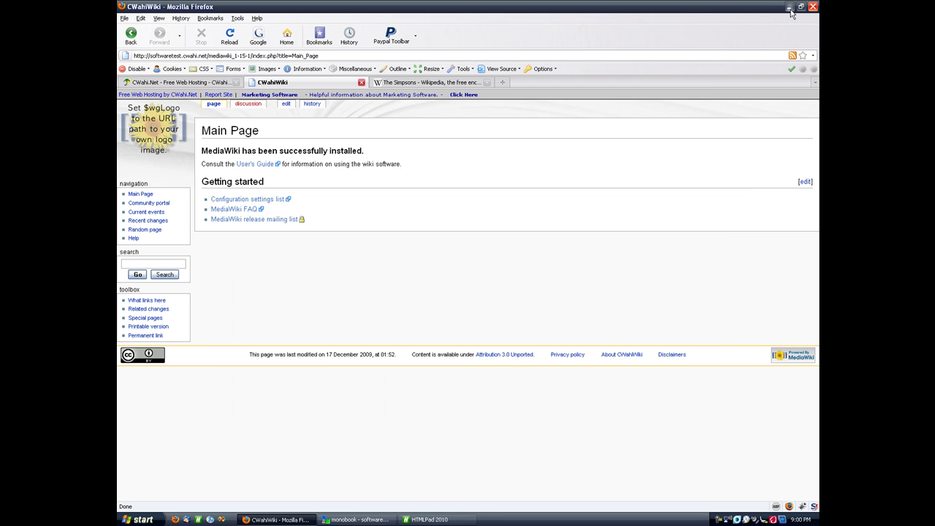
pyautogui.click(788, 7)
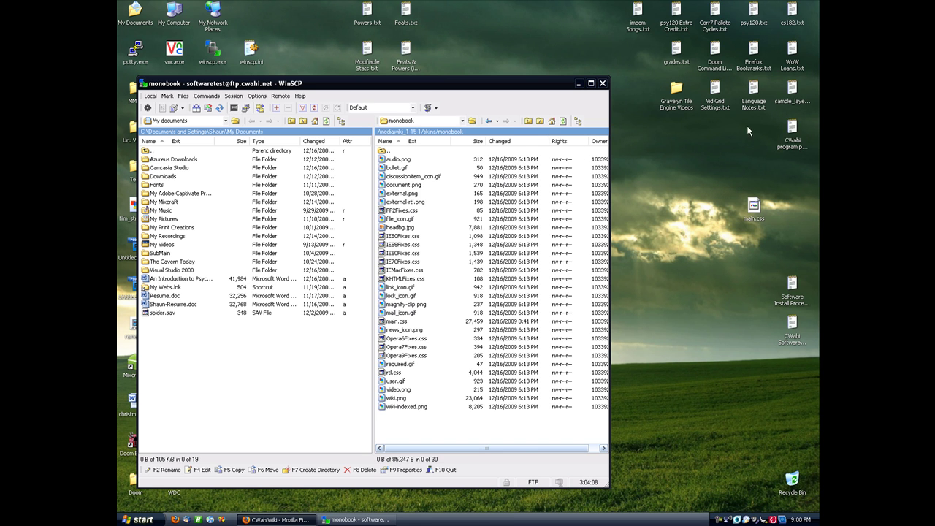
pyautogui.moveTo(757, 207); pyautogui.dragTo(431, 268)
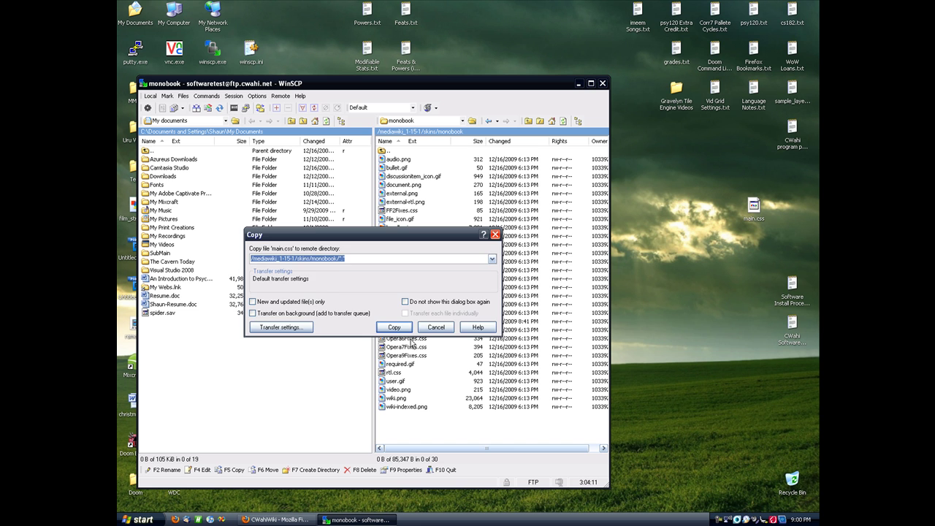
pyautogui.click(400, 325)
pyautogui.click(210, 300)
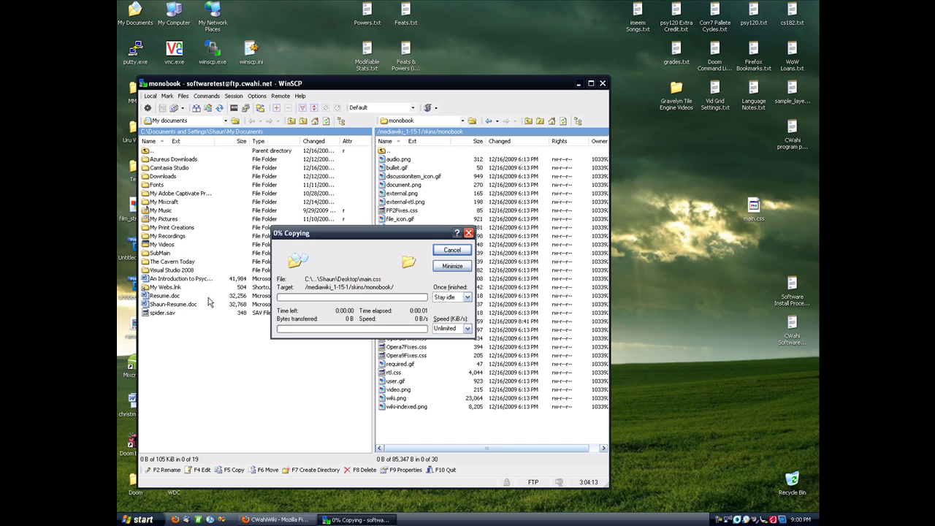
pyautogui.click(276, 519)
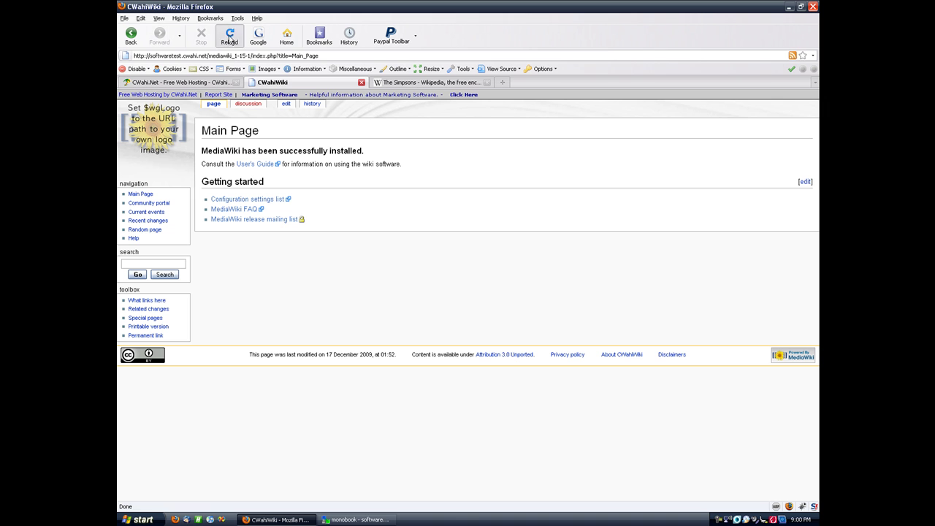
# Reload the wiki Main Page with the new stylesheet, then go to 'log in / create account'
pyautogui.click(229, 38)
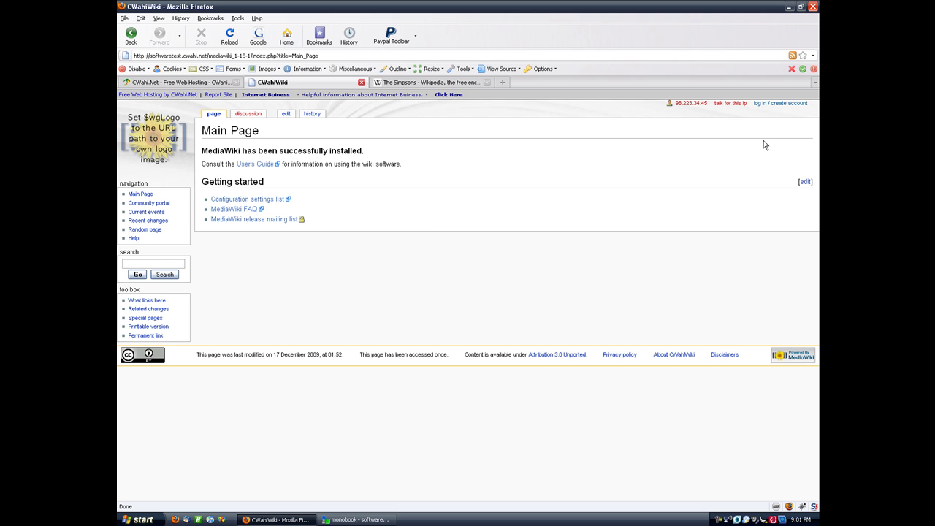
pyautogui.click(770, 107)
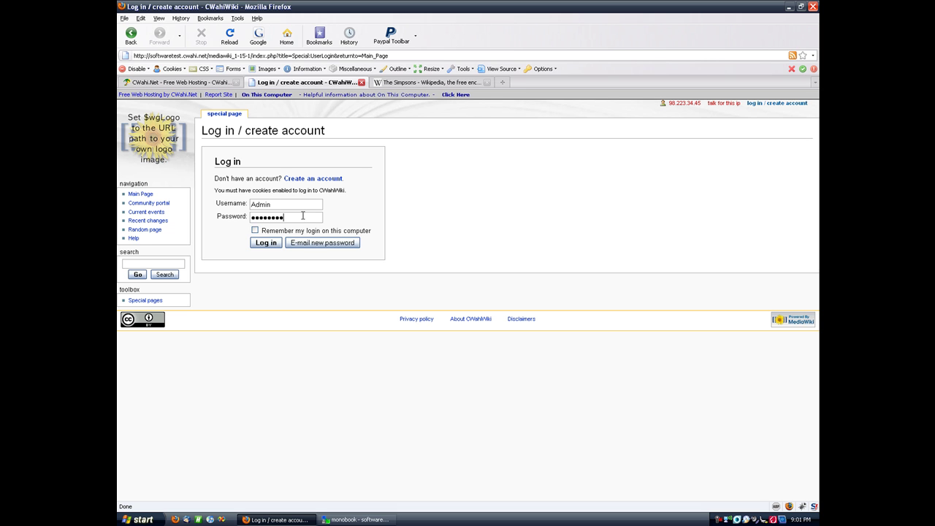
# Log in as the wiki administrator and open the Main Page's edit tab
pyautogui.click(266, 242)
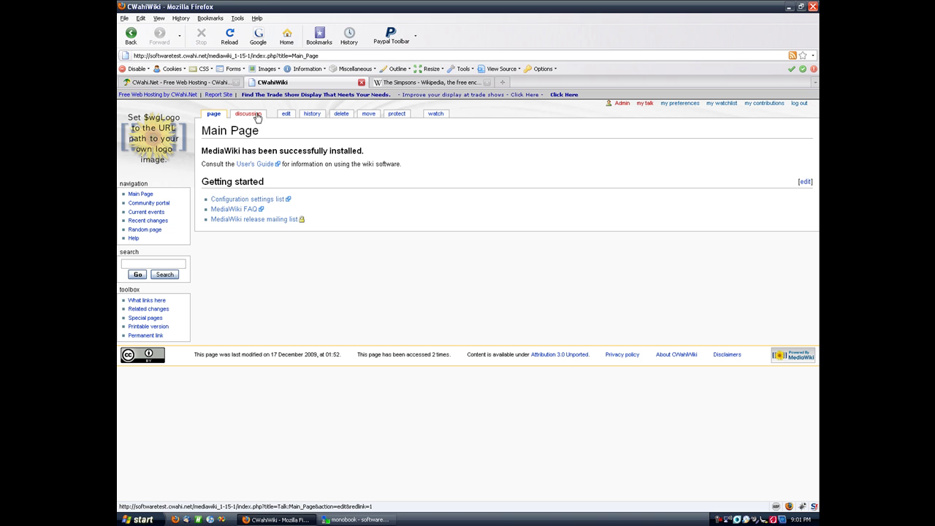
pyautogui.click(285, 116)
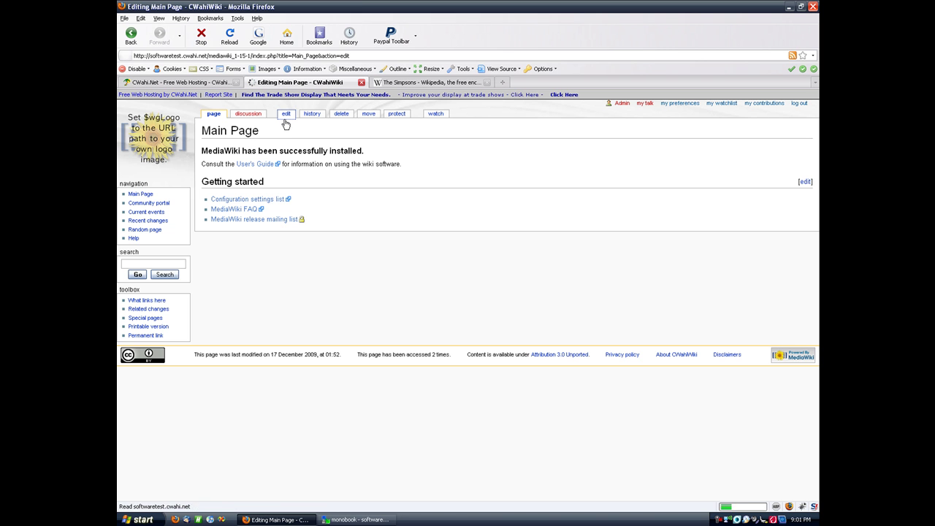
# Reopen the Main Page editor and insert [[File:Example.jpg]] on a new line below the installation message
pyautogui.click(126, 34)
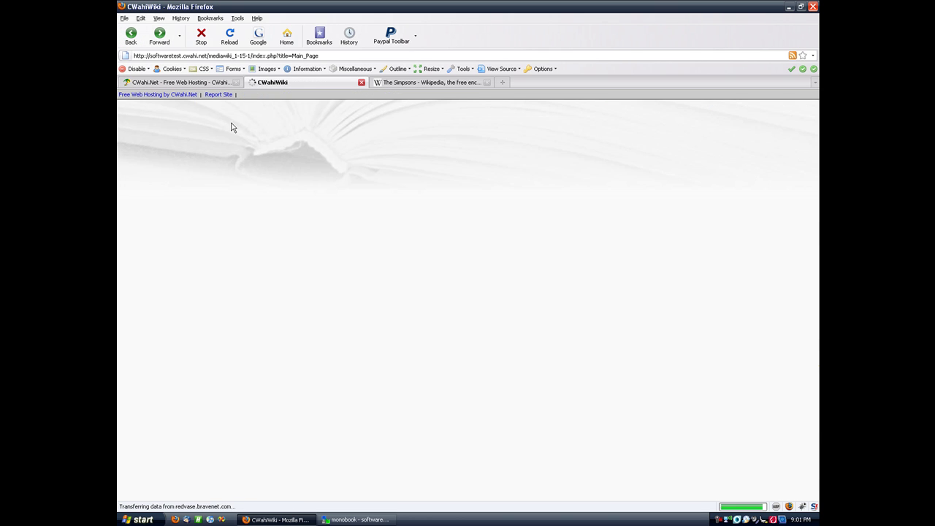
pyautogui.click(282, 115)
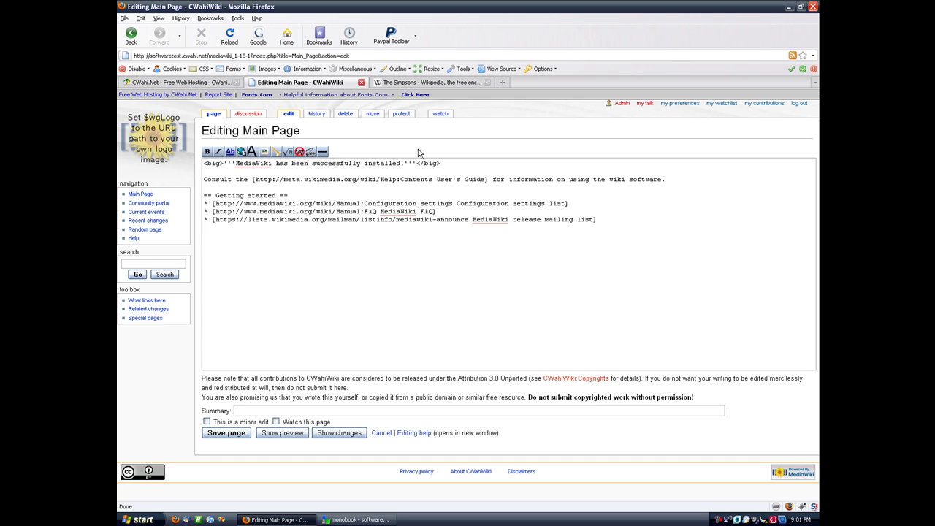
pyautogui.press('Return')
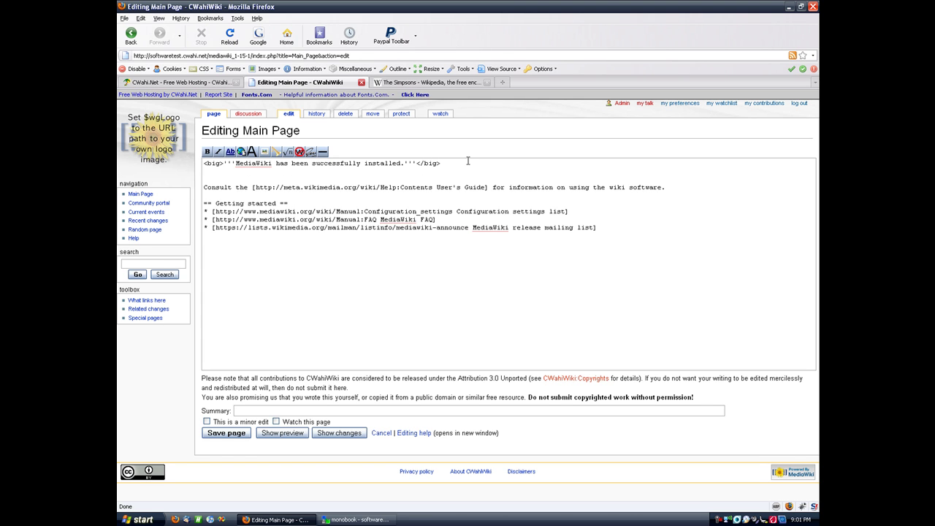
pyautogui.click(264, 152)
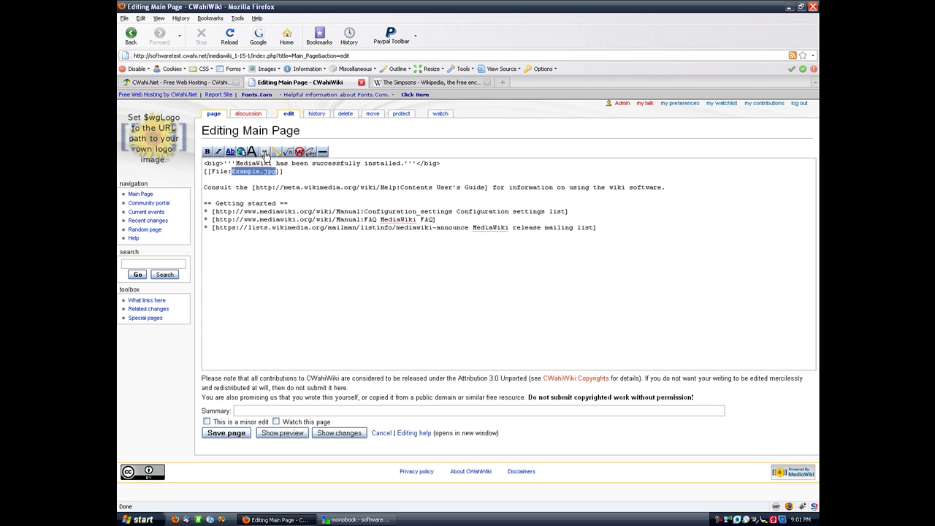